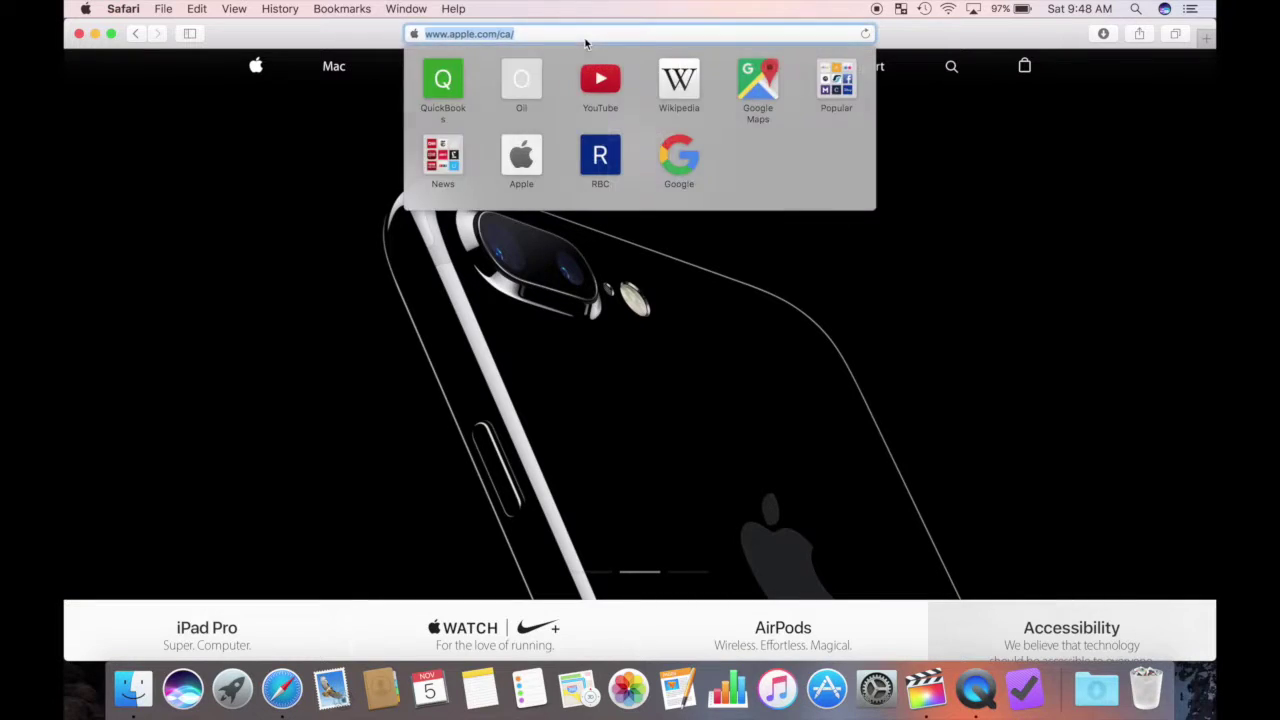
- Load youtube.com and go to your own channel page
{"action": "type", "text": "www.youtube.com"}
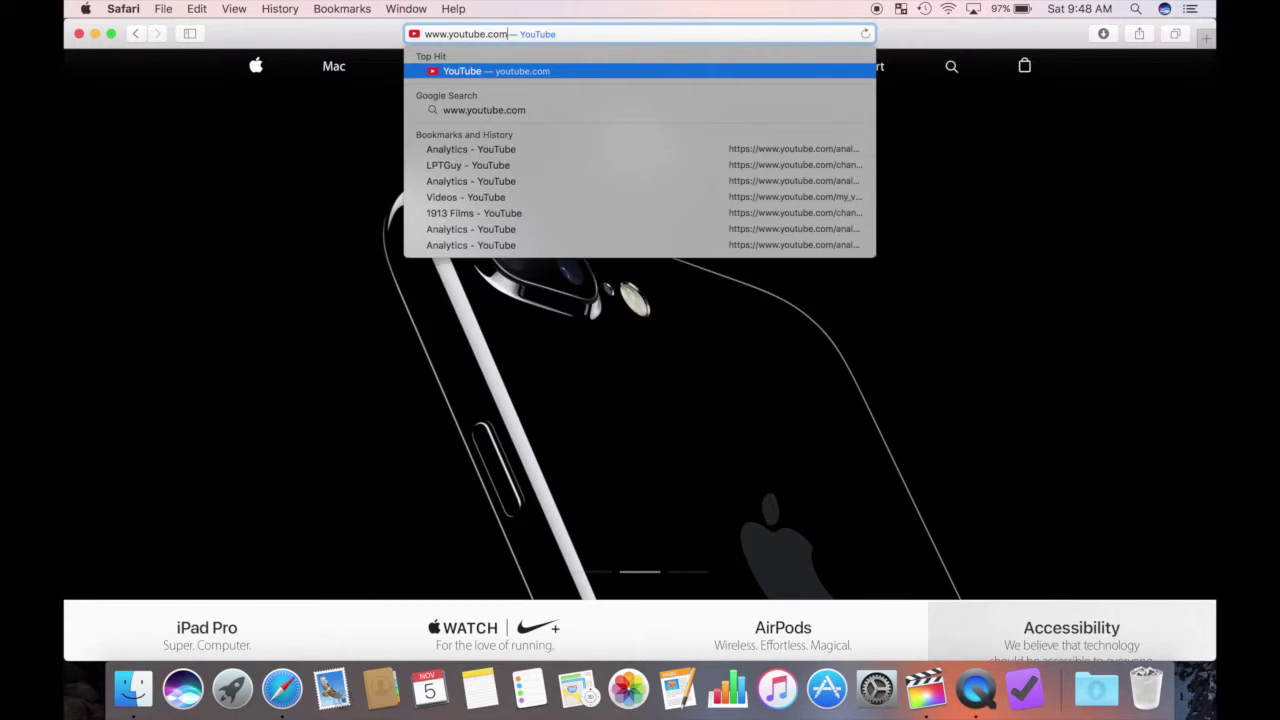
{"action": "key", "text": "Return"}
{"action": "left_click", "coordinate": [168, 137]}
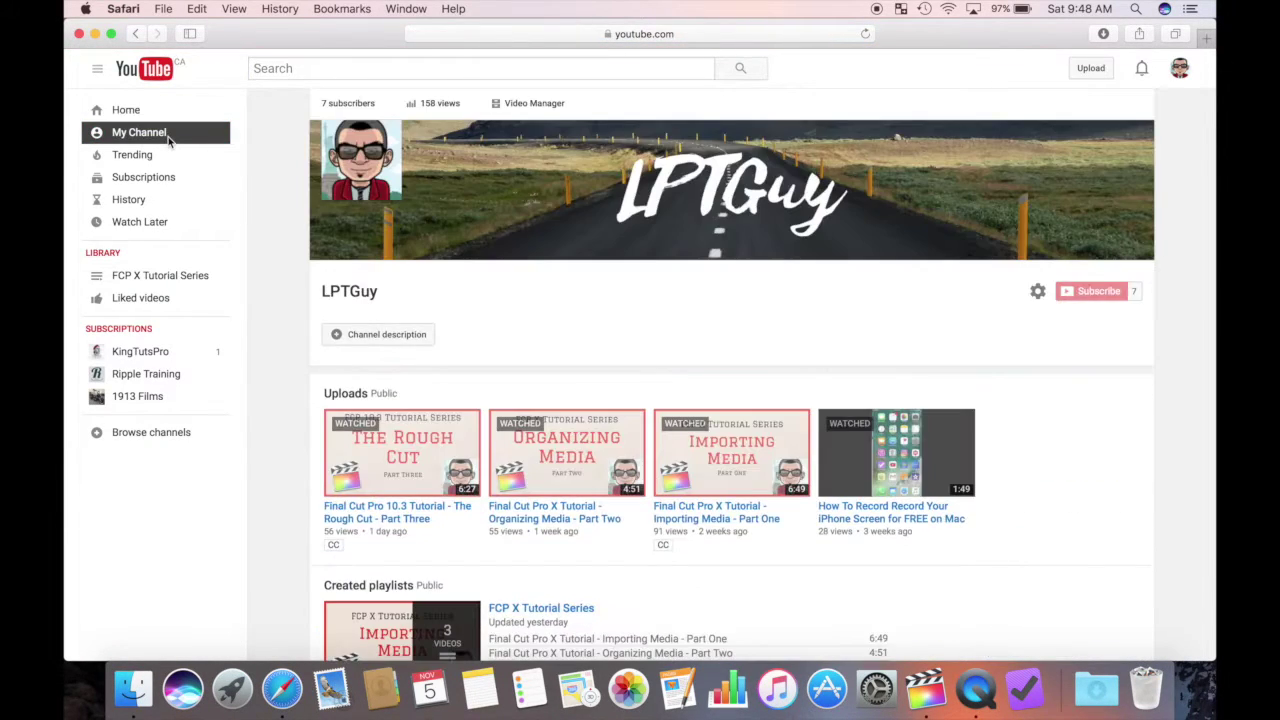
- Open the full FCP X Tutorial Series playlist from the channel page
{"action": "scroll", "coordinate": [430, 226], "scroll_direction": "down", "scroll_amount": 4}
{"action": "scroll", "coordinate": [1106, 312], "scroll_direction": "up", "scroll_amount": 4}
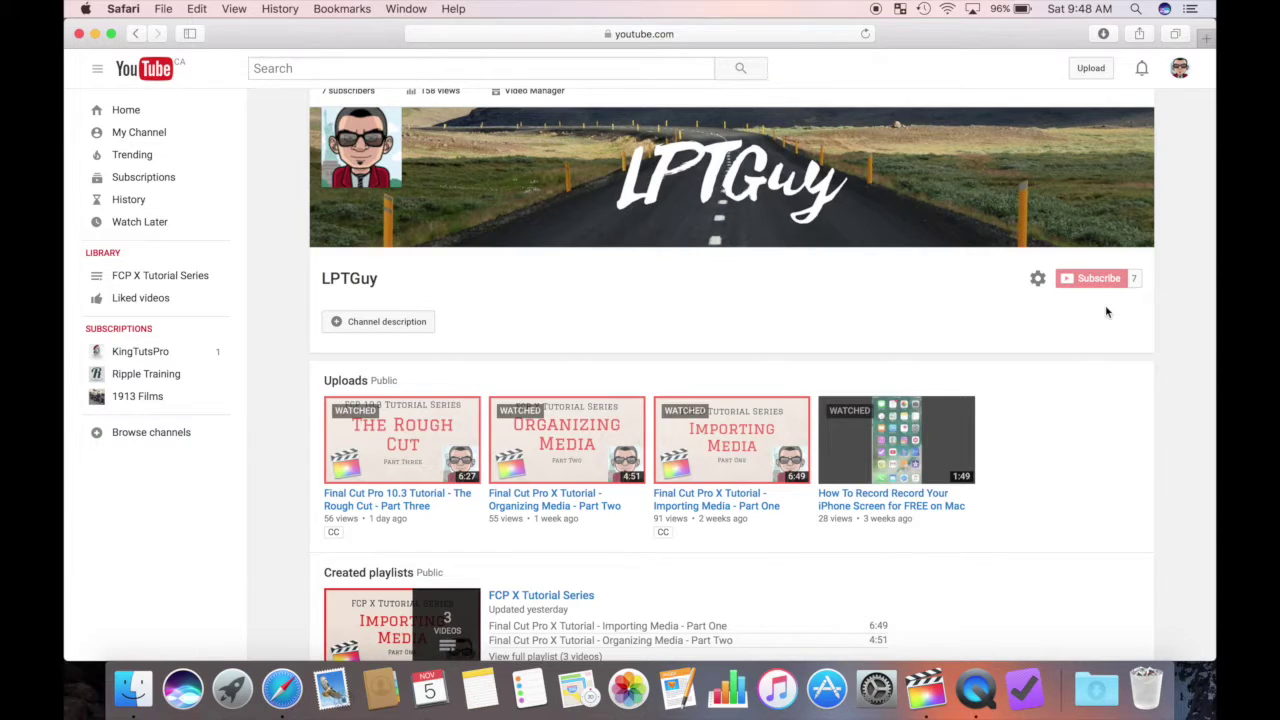
{"action": "scroll", "coordinate": [749, 472], "scroll_direction": "down", "scroll_amount": 2}
{"action": "scroll", "coordinate": [751, 474], "scroll_direction": "down", "scroll_amount": 3}
{"action": "scroll", "coordinate": [751, 474], "scroll_direction": "down", "scroll_amount": 2}
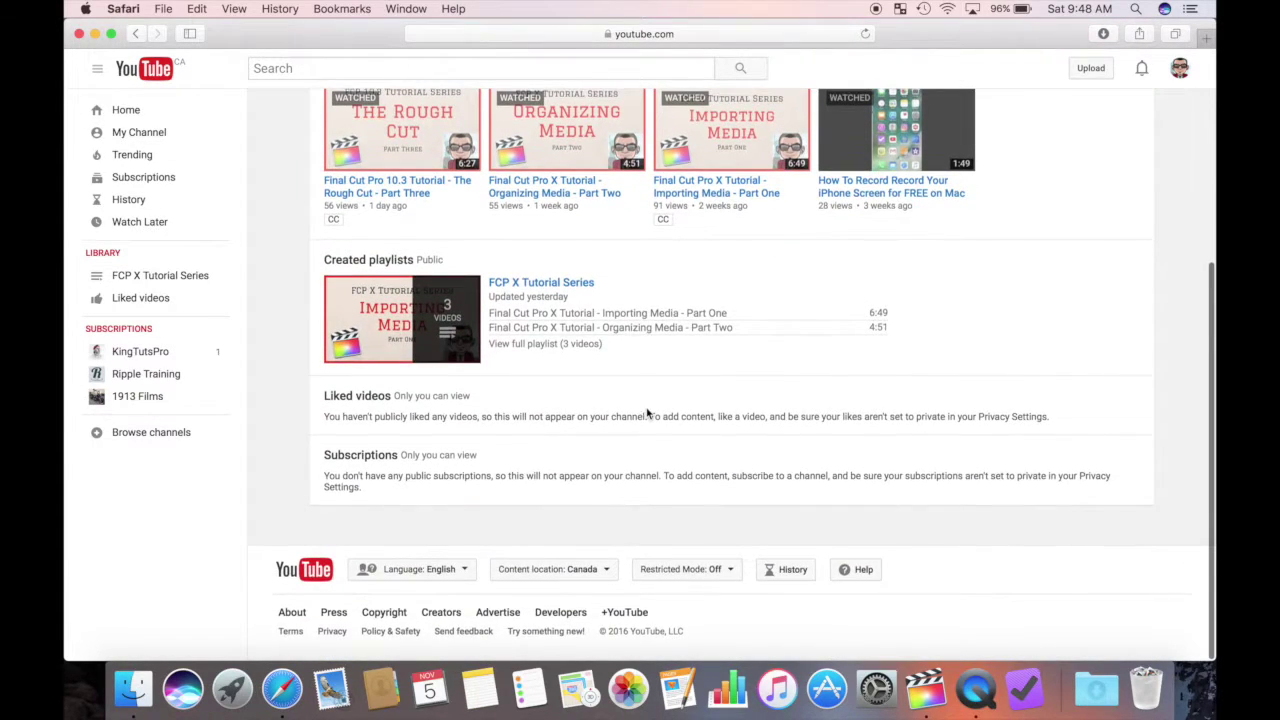
{"action": "left_click", "coordinate": [545, 344]}
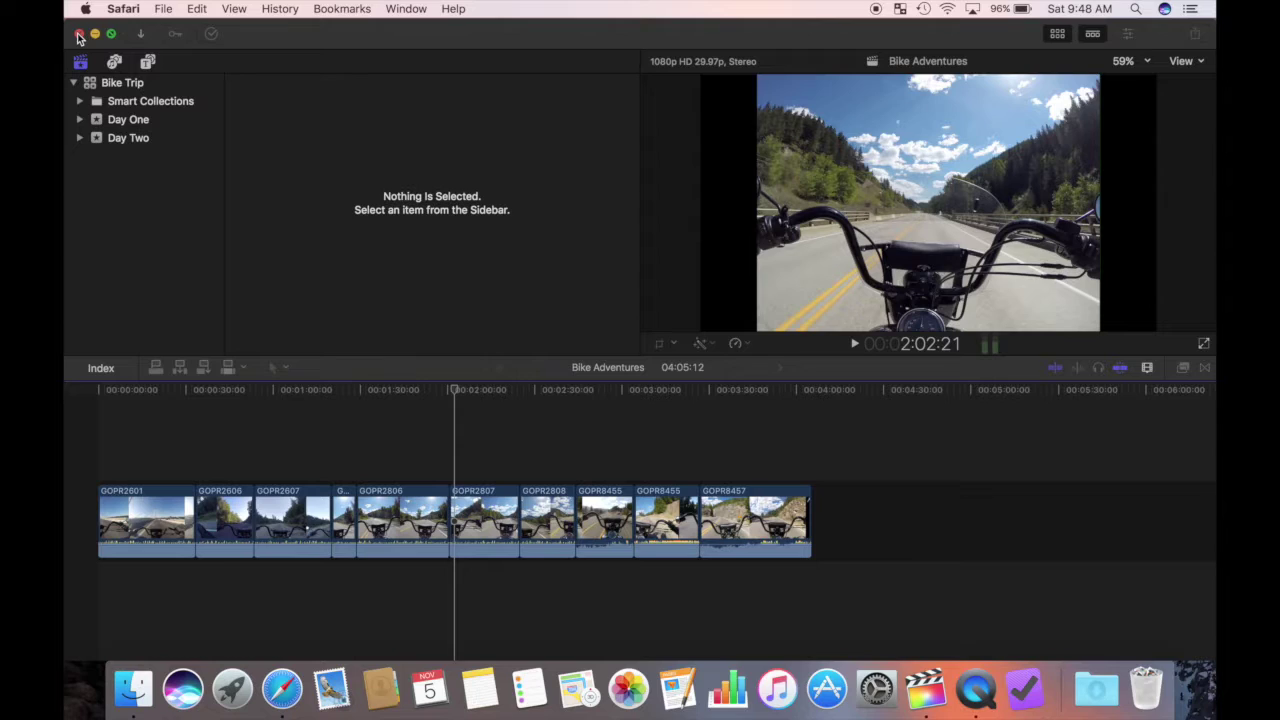
- Bring Final Cut Pro forward with the playhead at the start of Bike Adventures
{"action": "left_click", "coordinate": [79, 35]}
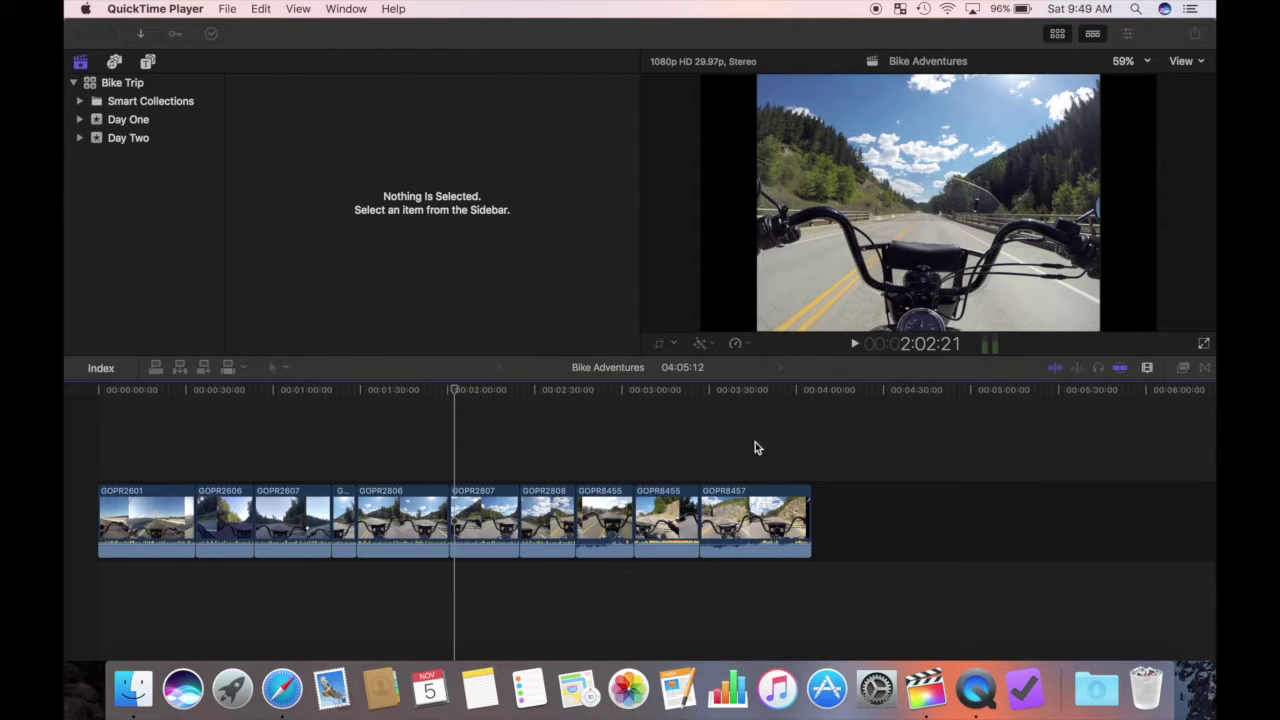
{"action": "left_click", "coordinate": [575, 431]}
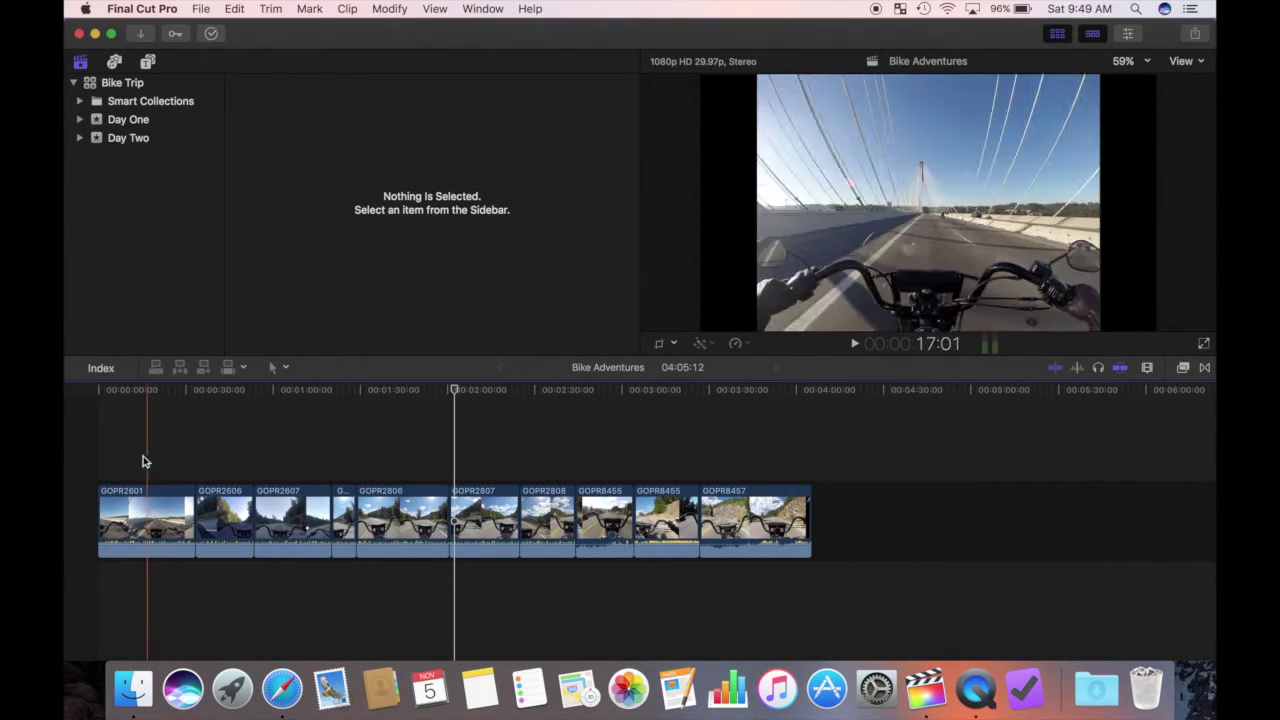
{"action": "left_click", "coordinate": [95, 451]}
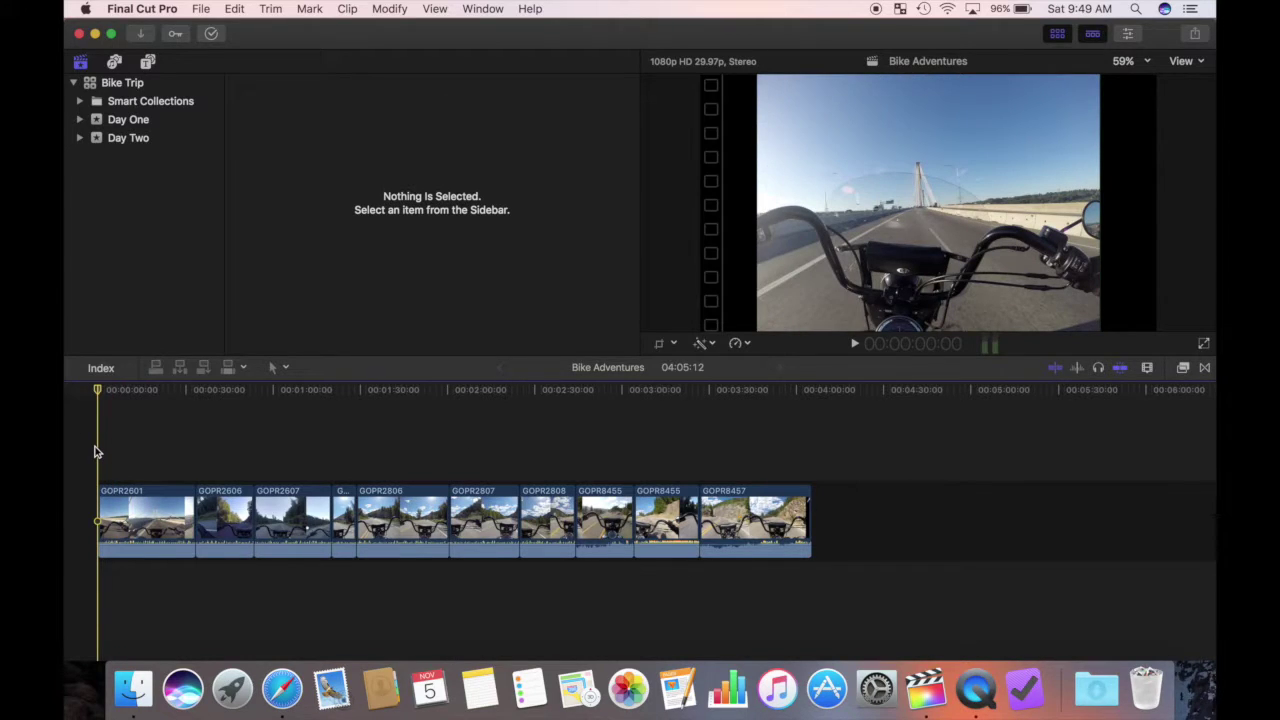
- Zoom in and scroll through the ride clips, then fit the whole project to the timeline
{"action": "key", "text": "super+equal"}
{"action": "key", "text": "super+equal"}
{"action": "key", "text": "super+equal"}
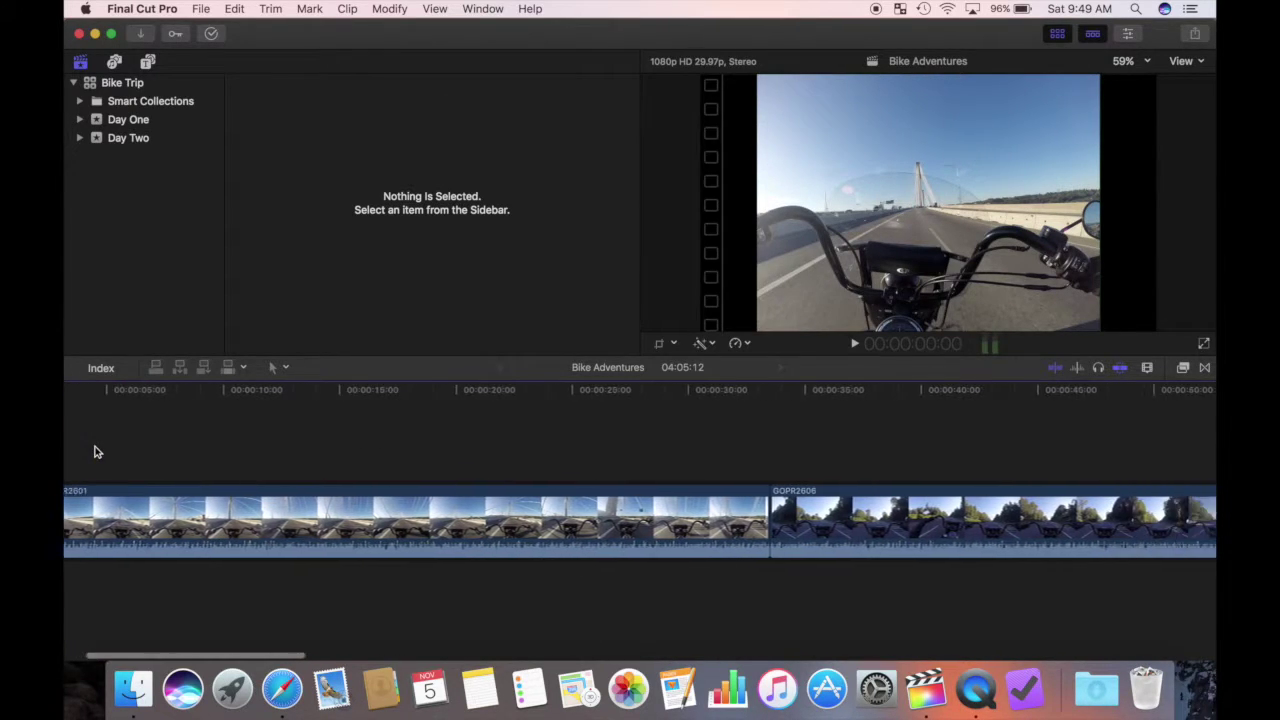
{"action": "scroll", "coordinate": [95, 452], "scroll_direction": "right", "scroll_amount": 5}
{"action": "scroll", "coordinate": [95, 452], "scroll_direction": "right", "scroll_amount": 5}
{"action": "scroll", "coordinate": [95, 452], "scroll_direction": "right", "scroll_amount": 5}
{"action": "scroll", "coordinate": [95, 452], "scroll_direction": "right", "scroll_amount": 5}
{"action": "scroll", "coordinate": [95, 452], "scroll_direction": "right", "scroll_amount": 5}
{"action": "scroll", "coordinate": [95, 452], "scroll_direction": "right", "scroll_amount": 5}
{"action": "scroll", "coordinate": [95, 452], "scroll_direction": "right", "scroll_amount": 5}
{"action": "scroll", "coordinate": [95, 452], "scroll_direction": "right", "scroll_amount": 5}
{"action": "scroll", "coordinate": [95, 452], "scroll_direction": "right", "scroll_amount": 5}
{"action": "scroll", "coordinate": [95, 452], "scroll_direction": "right", "scroll_amount": 5}
{"action": "scroll", "coordinate": [95, 452], "scroll_direction": "right", "scroll_amount": 5}
{"action": "scroll", "coordinate": [95, 452], "scroll_direction": "right", "scroll_amount": 5}
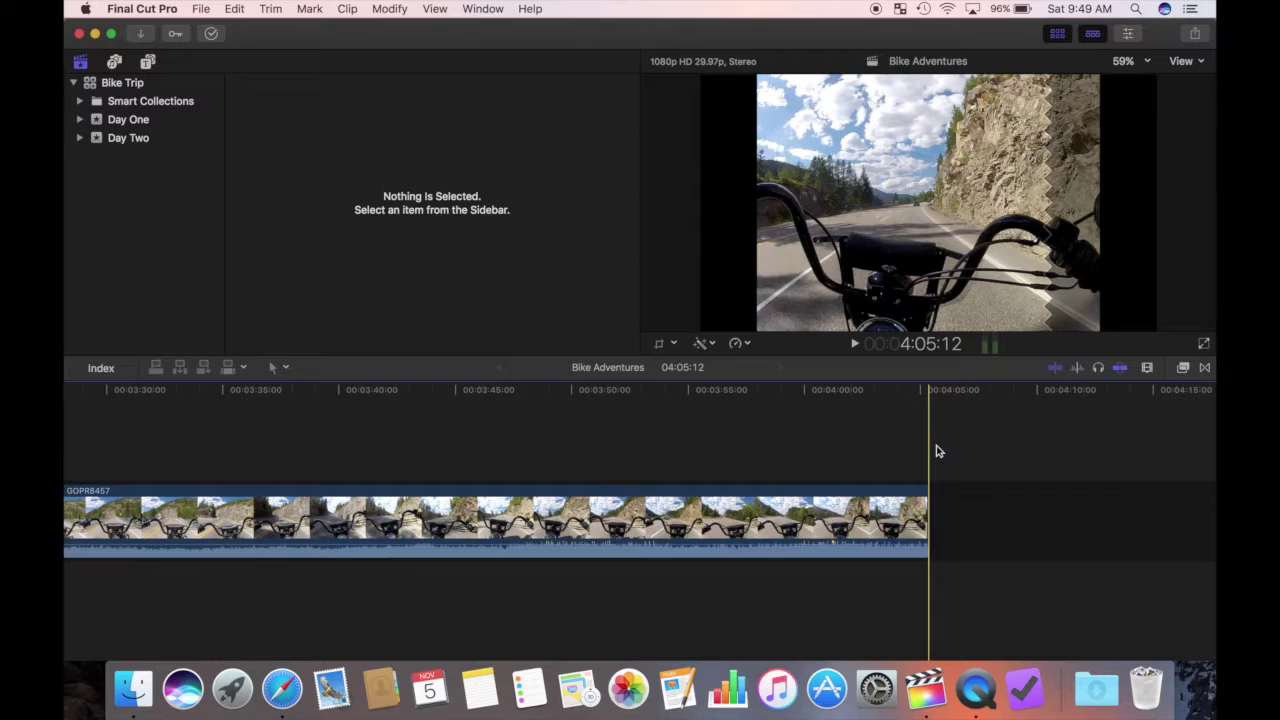
{"action": "key", "text": "shift+z"}
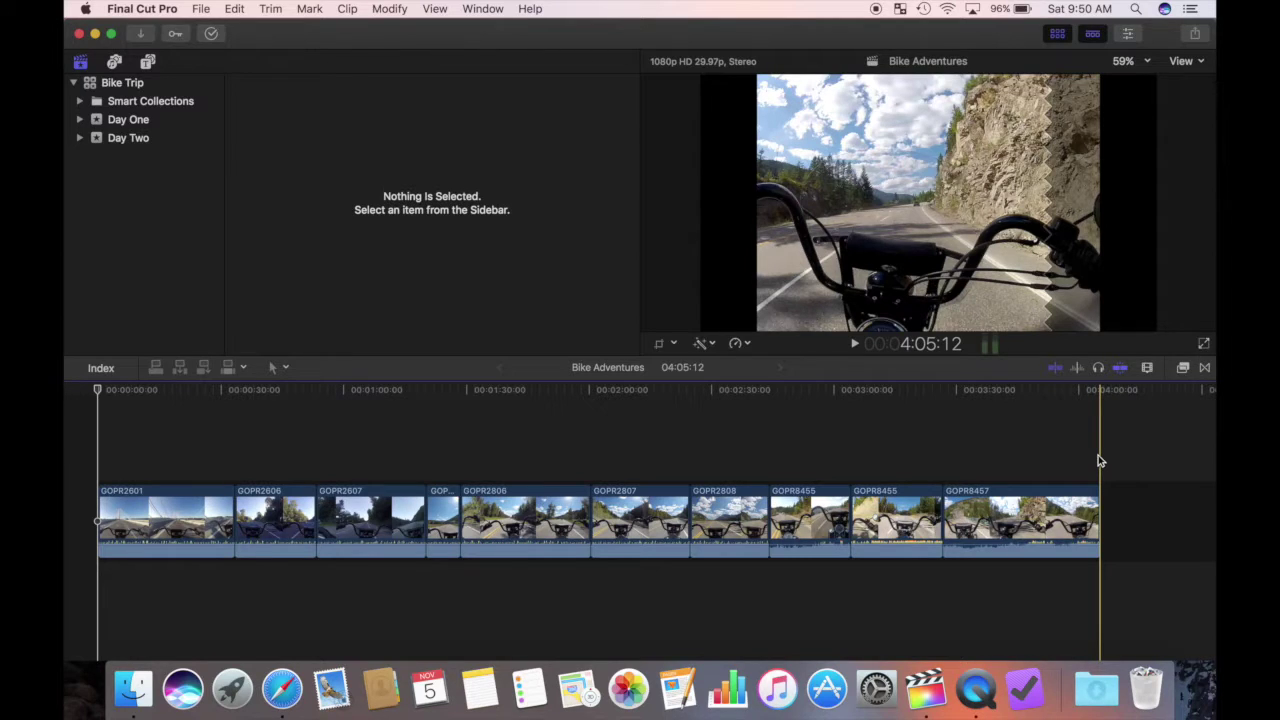
- Insert a gap between GOPR2601 and GOPR2606 via Edit > Insert Generator > Gap
{"action": "left_click", "coordinate": [236, 462]}
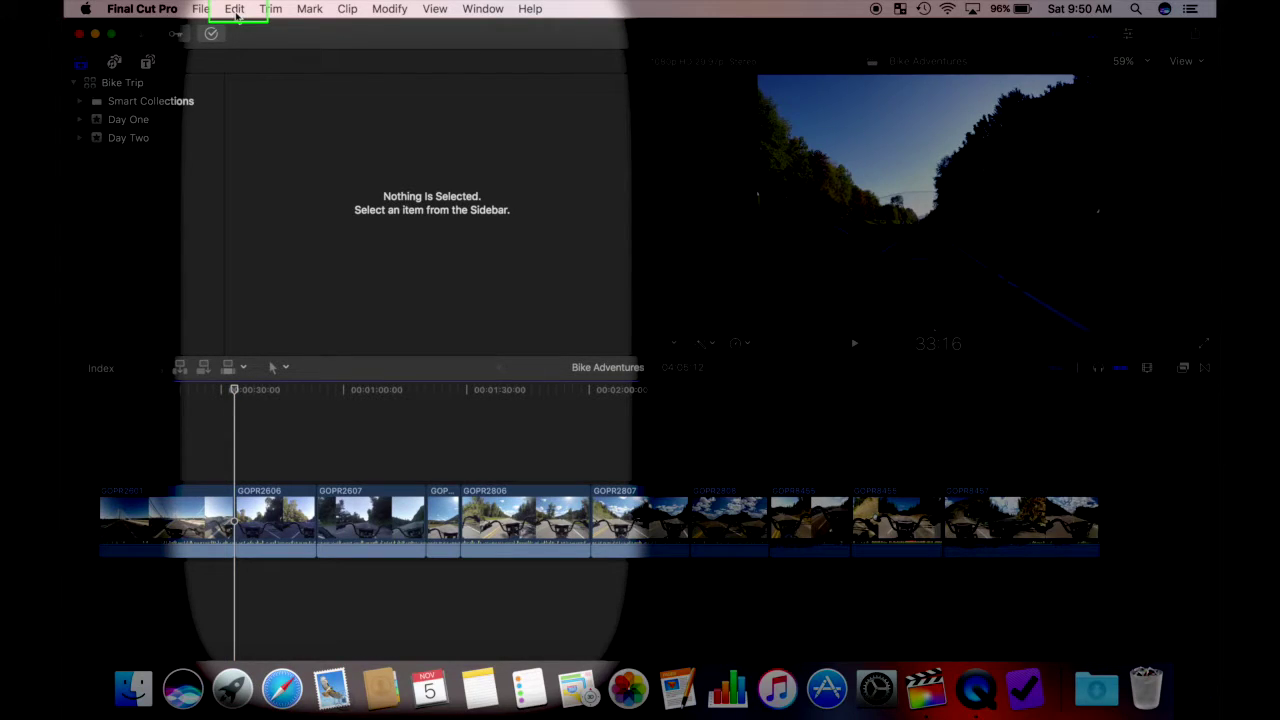
{"action": "left_click", "coordinate": [235, 9]}
{"action": "mouse_move", "coordinate": [277, 550]}
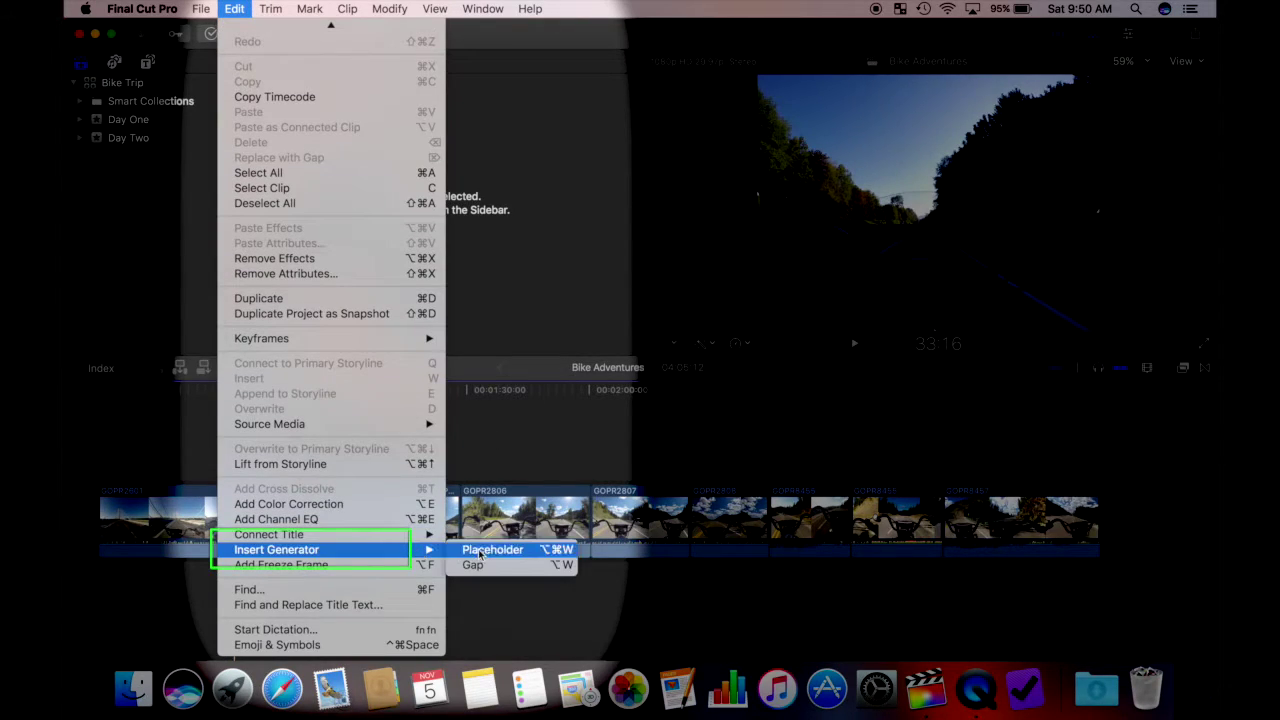
{"action": "left_click", "coordinate": [478, 566]}
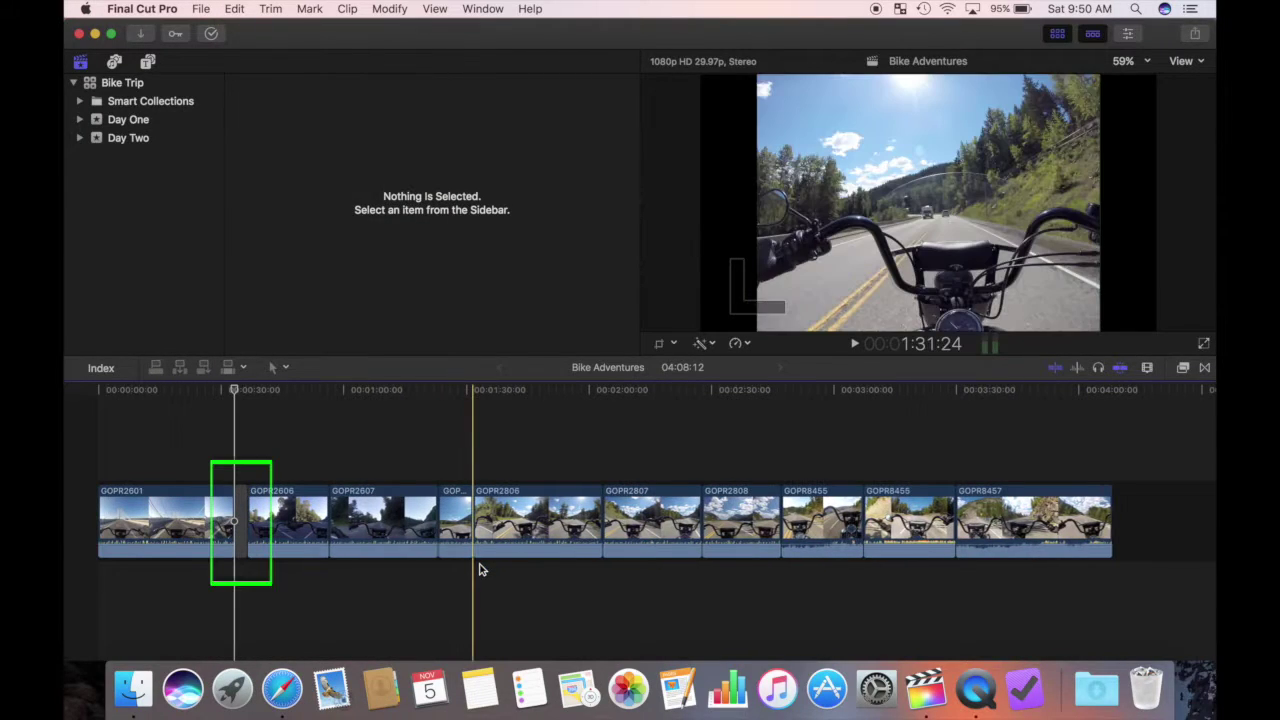
{"action": "key", "text": "super+equal"}
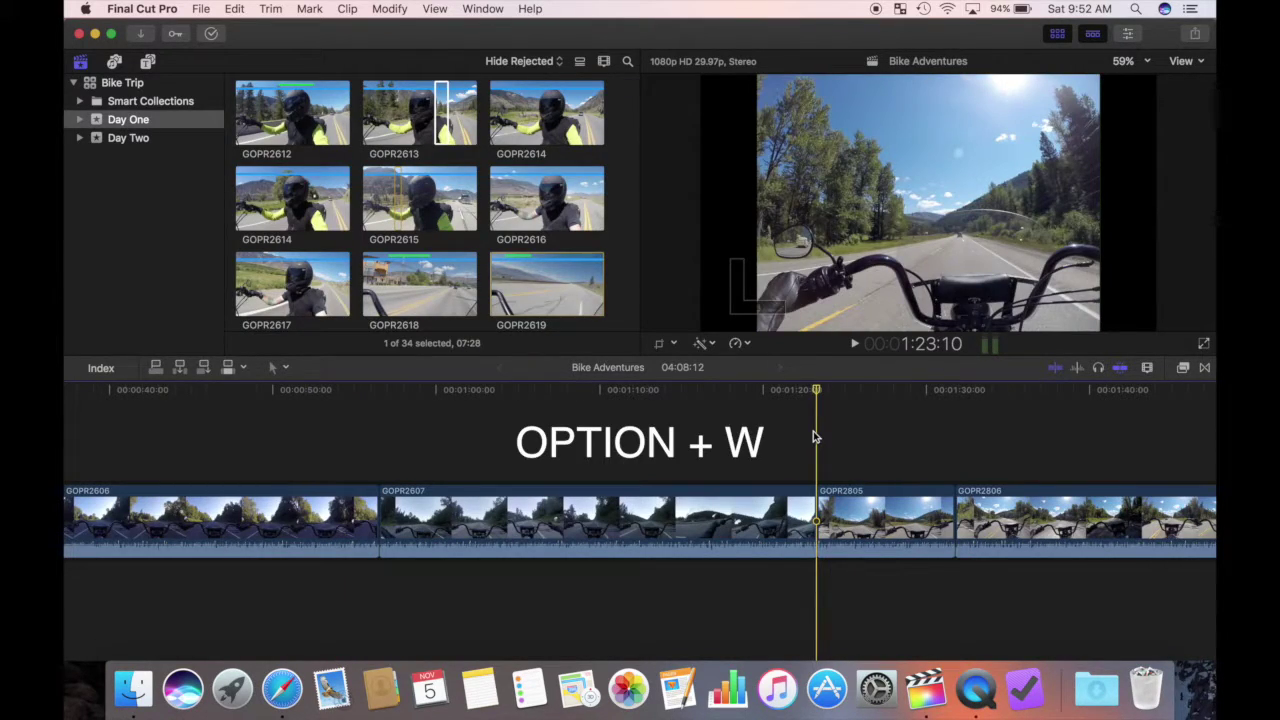
- Add a gap after GOPR2607 with Option+W, adjust its length, and review playback
{"action": "key", "text": "alt+w"}
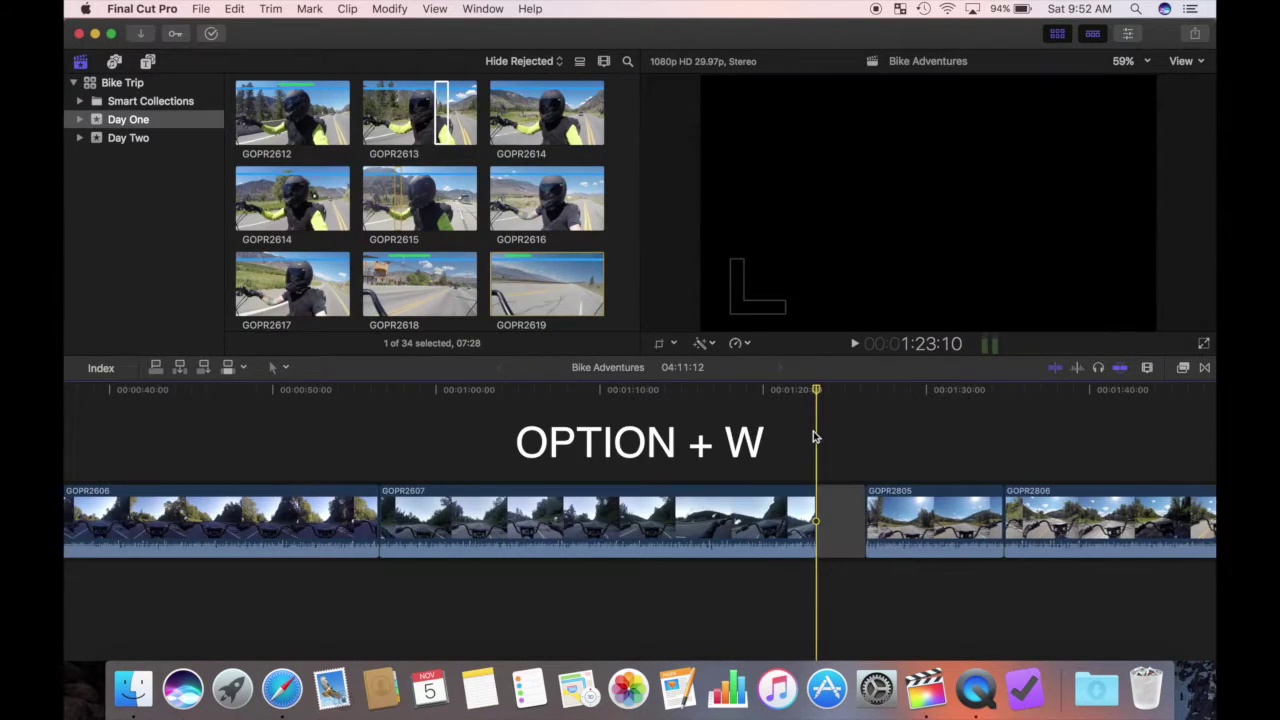
{"action": "left_click_drag", "start_coordinate": [866, 520], "coordinate": [915, 521]}
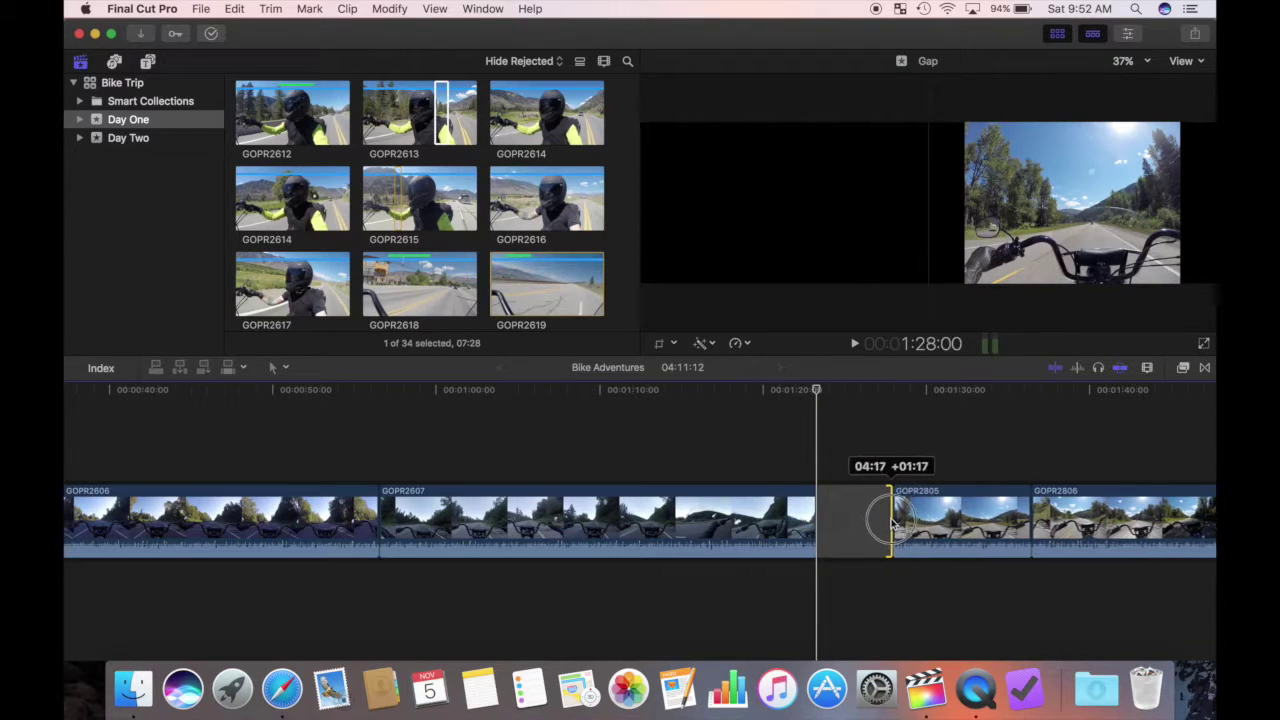
{"action": "left_click_drag", "start_coordinate": [915, 521], "coordinate": [846, 520]}
{"action": "key", "text": "space"}
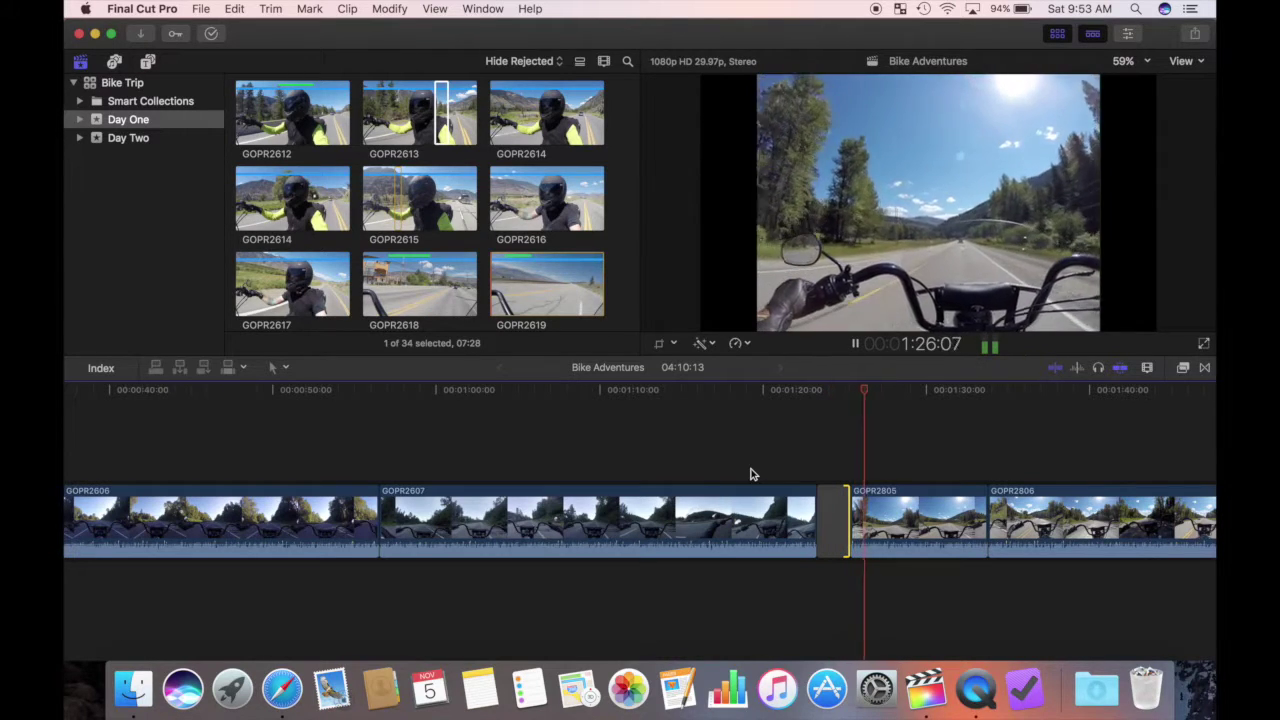
{"action": "key", "text": "space"}
{"action": "key", "text": "shift+z"}
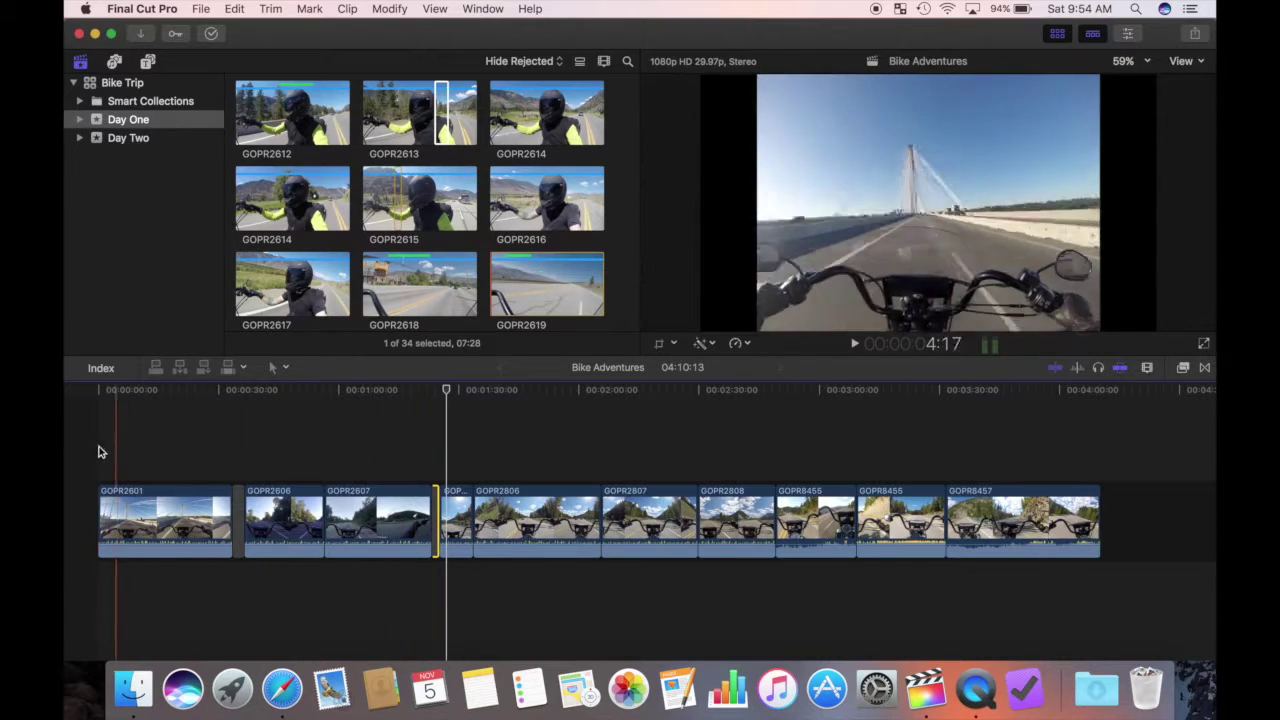
- Split GOPR2601 about 16 seconds in with the Blade tool
{"action": "left_click", "coordinate": [90, 451]}
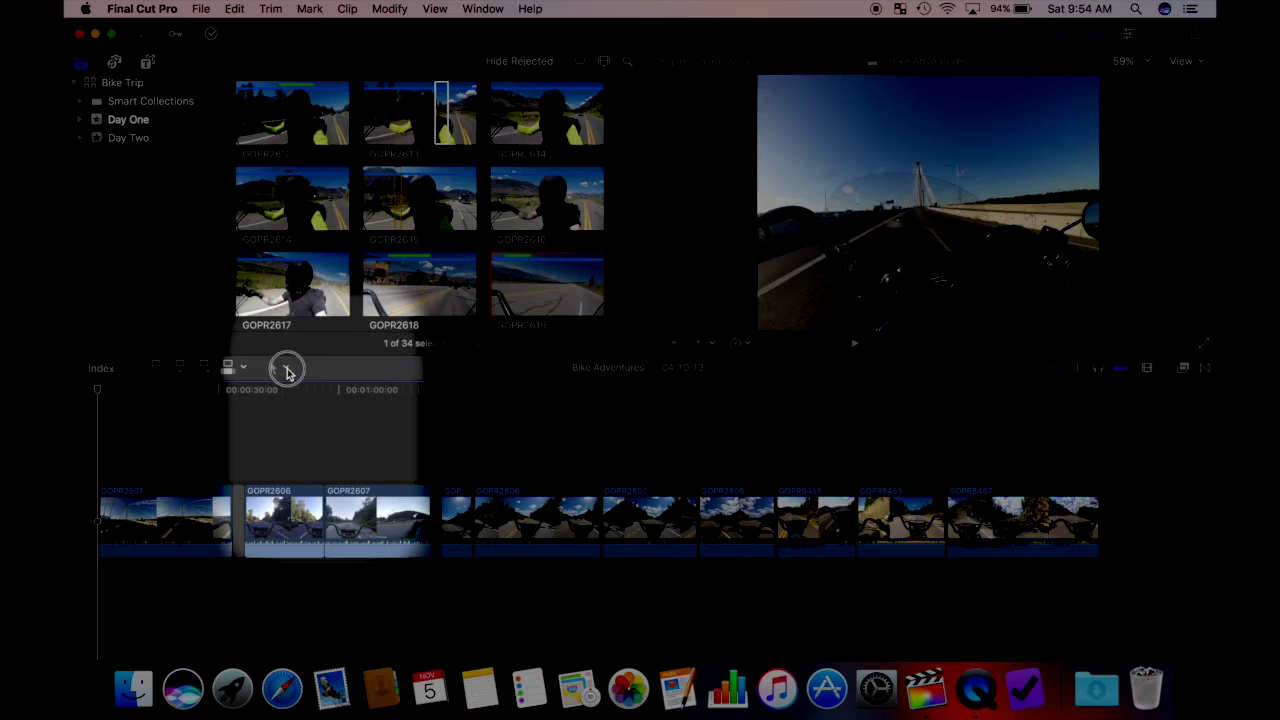
{"action": "left_click", "coordinate": [287, 372]}
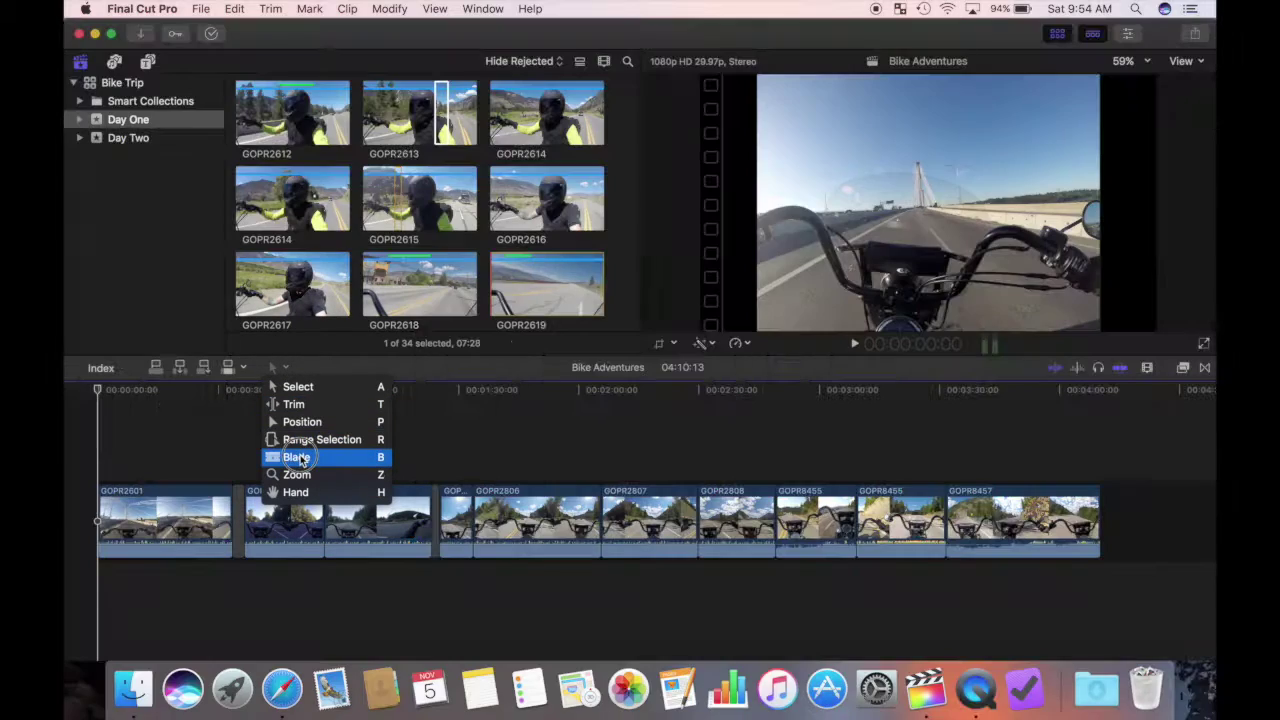
{"action": "left_click", "coordinate": [299, 458]}
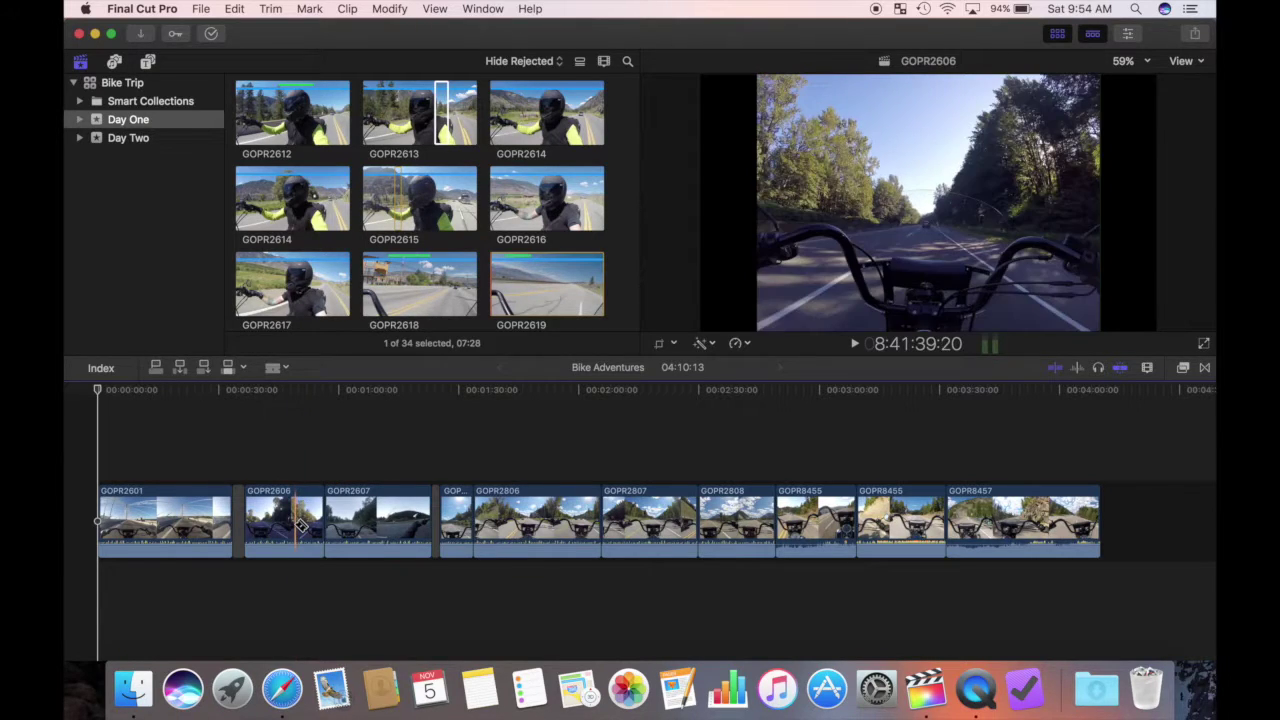
{"action": "left_click", "coordinate": [166, 518]}
{"action": "key", "text": "super+equal"}
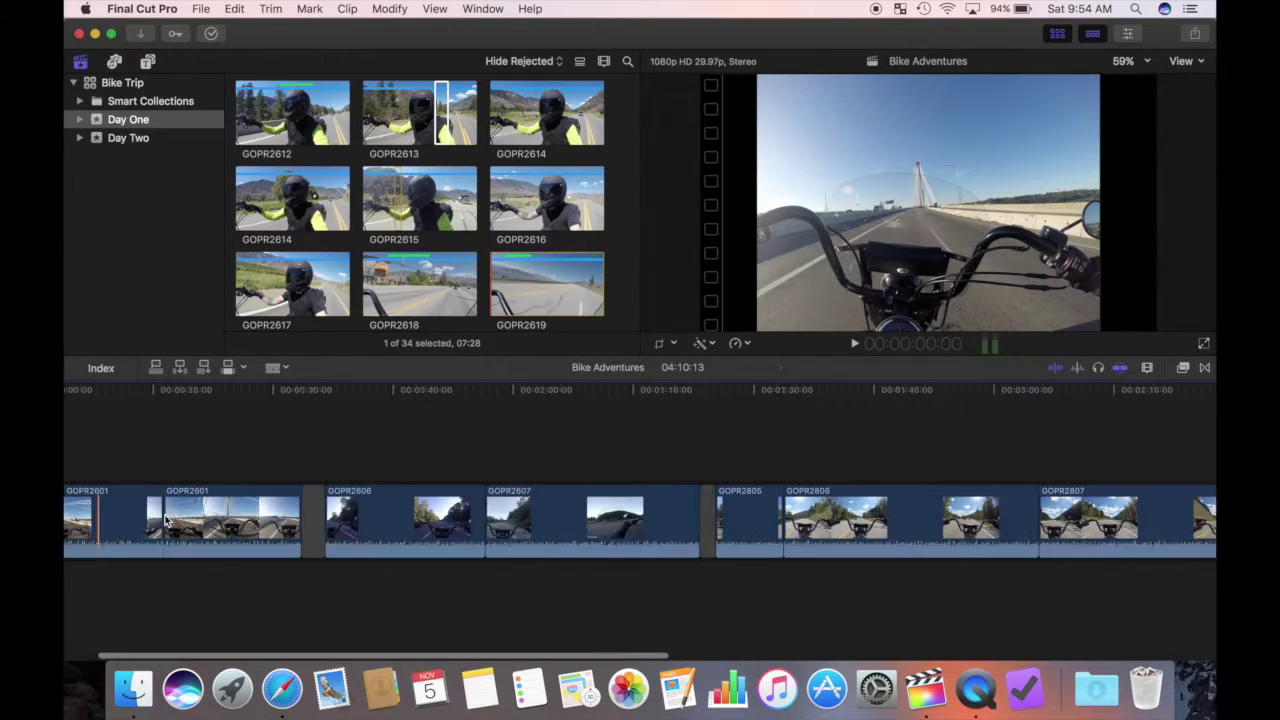
{"action": "key", "text": "super+equal"}
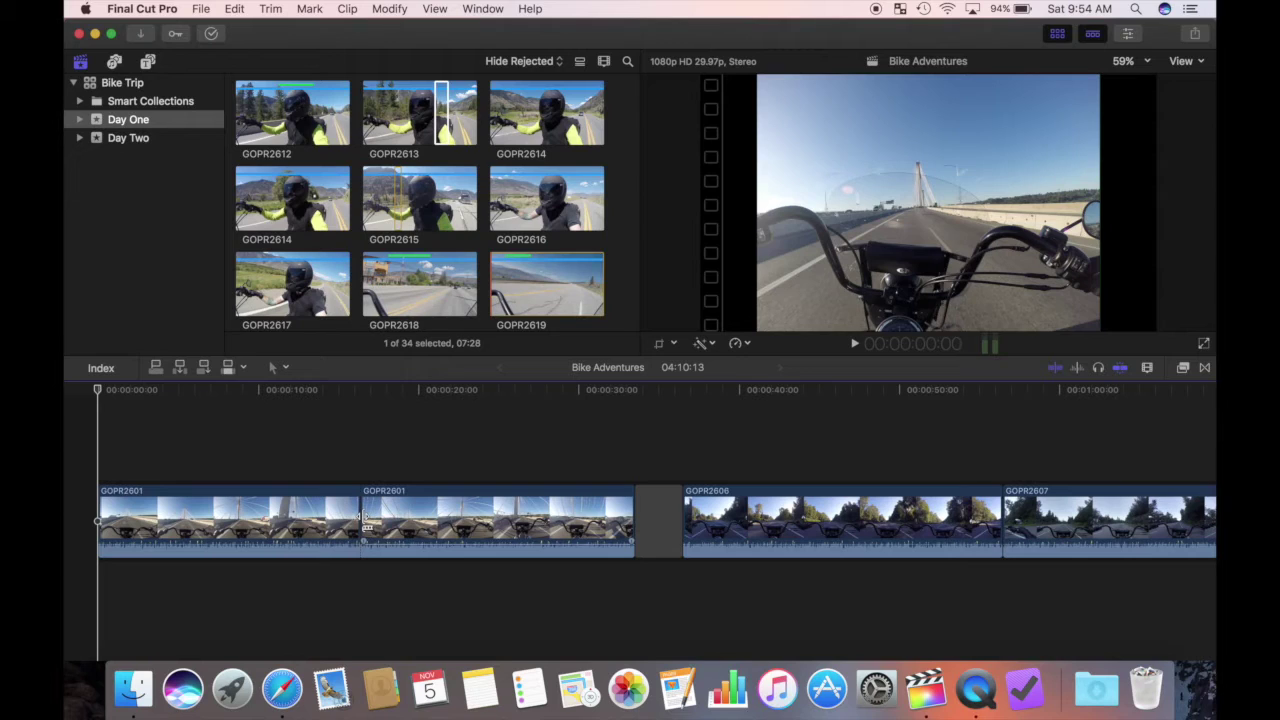
- Move the second GOPR2601 piece, delete it, then undo to restore it
{"action": "left_click_drag", "start_coordinate": [403, 488], "coordinate": [268, 470]}
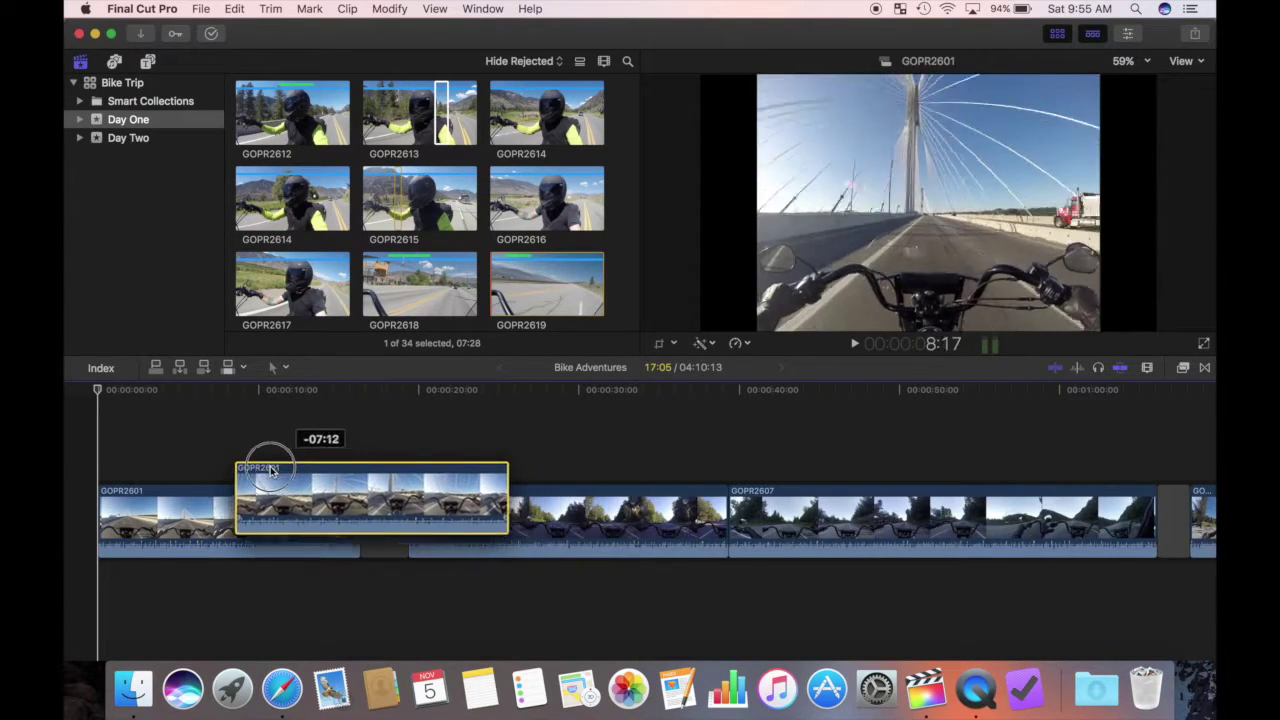
{"action": "left_click_drag", "start_coordinate": [268, 470], "coordinate": [360, 522]}
{"action": "left_click", "coordinate": [477, 457]}
{"action": "left_click", "coordinate": [477, 510]}
{"action": "key", "text": "Delete"}
{"action": "key", "text": "super+z"}
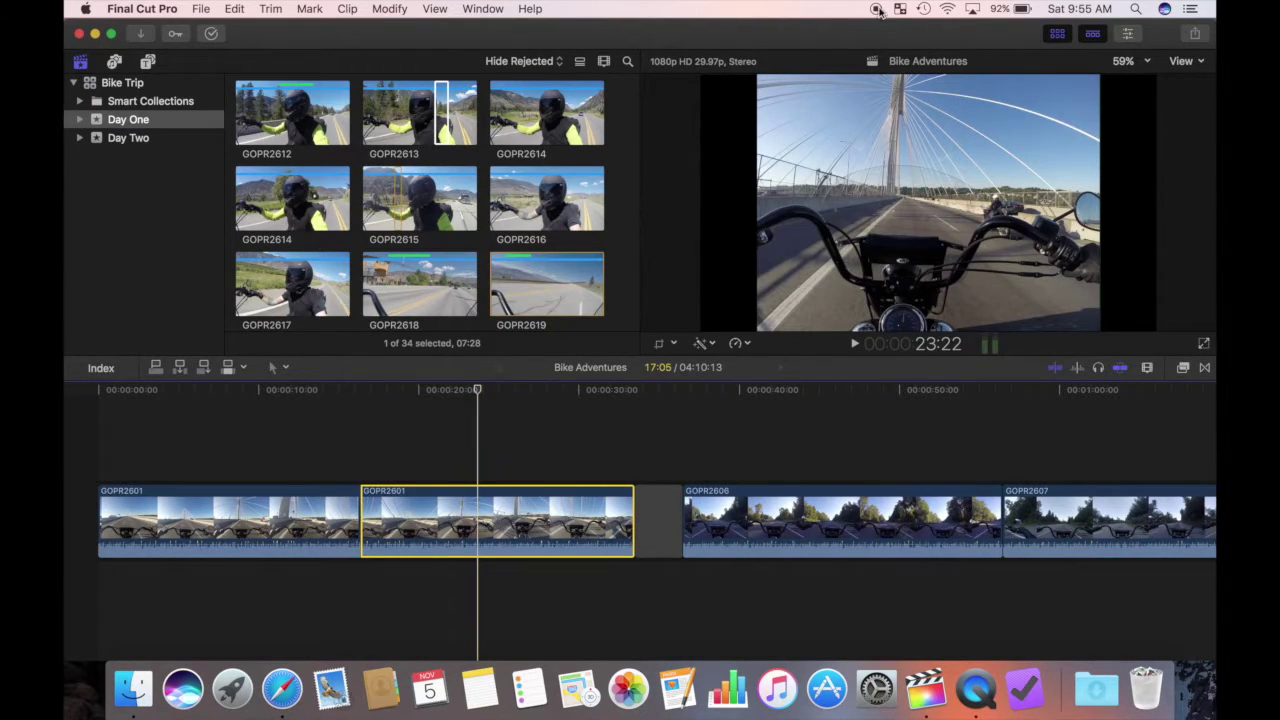
- Blade GOPR2806 twice and delete the short middle piece, shortening the project to 04:08:01
{"action": "key", "text": "shift+z"}
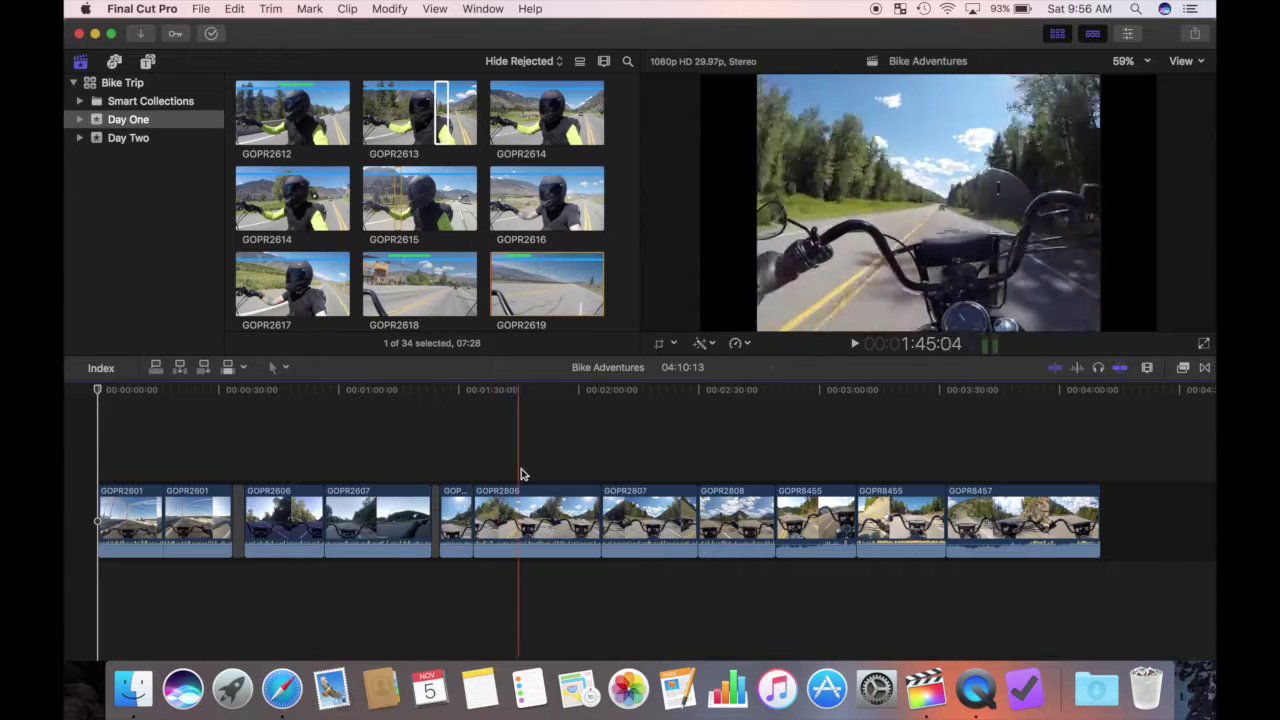
{"action": "key", "text": "super+equal"}
{"action": "key", "text": "super+equal"}
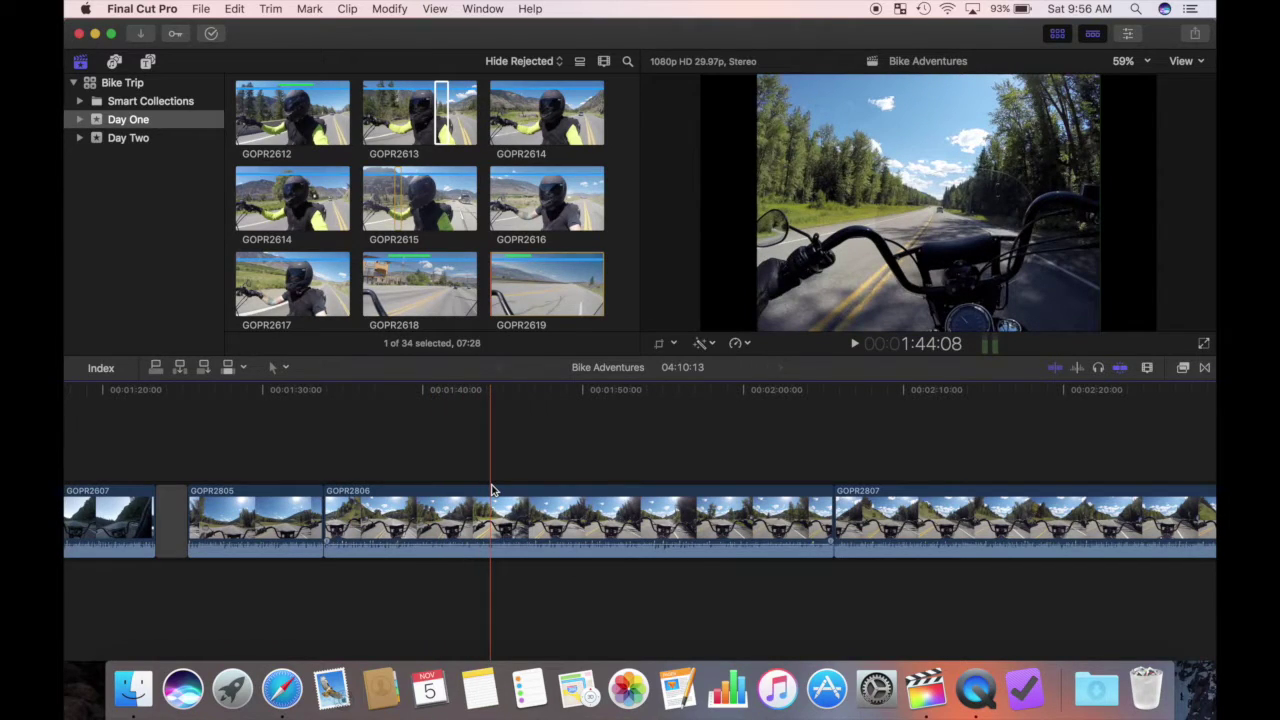
{"action": "key", "text": "super+b"}
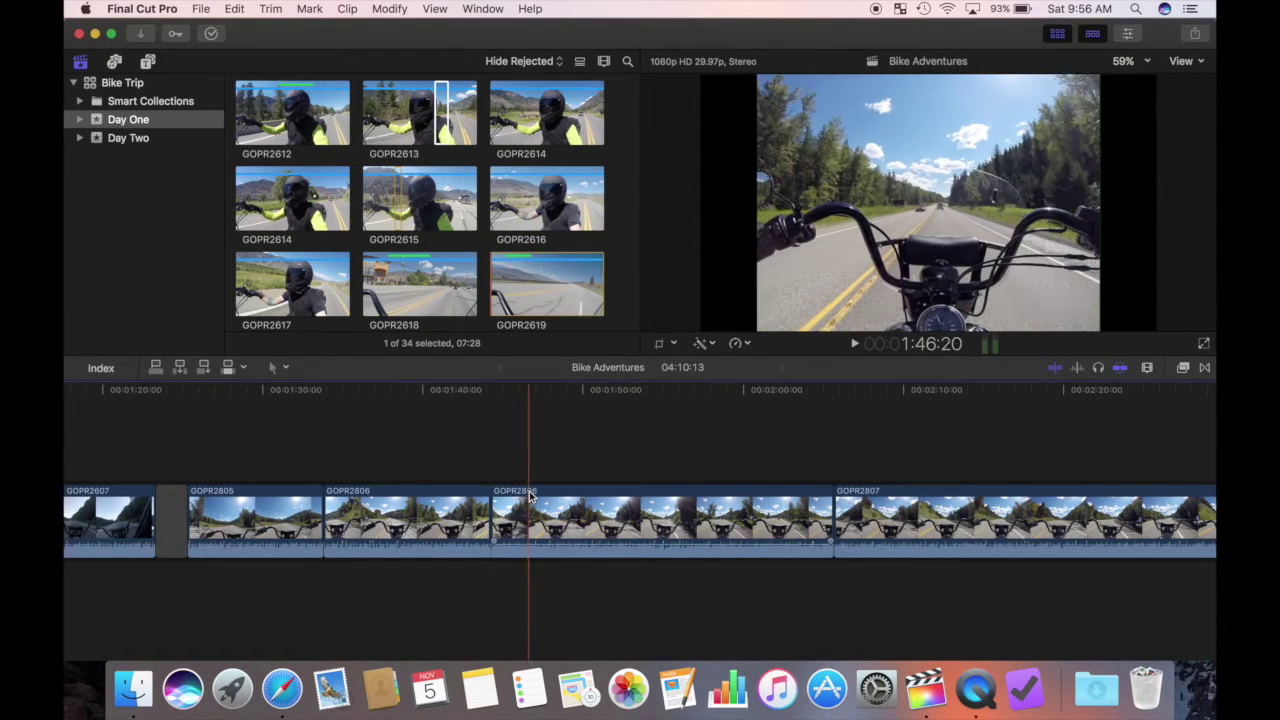
{"action": "key", "text": "super+b"}
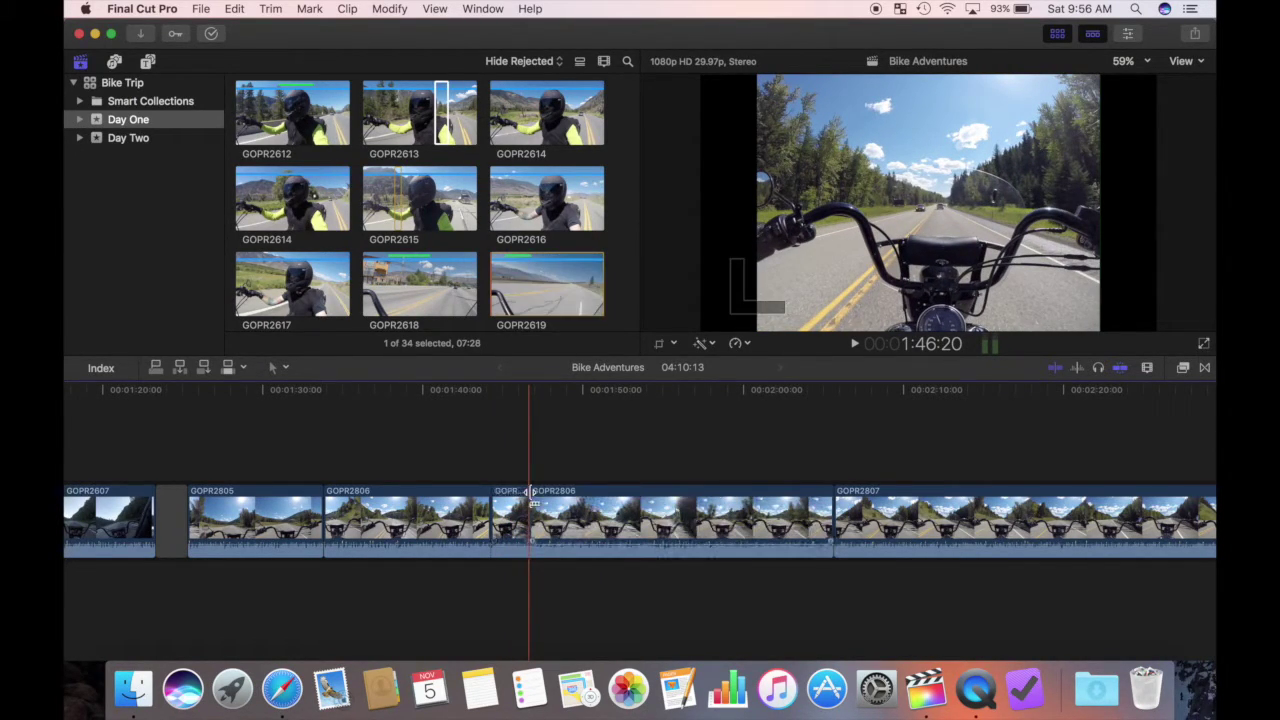
{"action": "left_click", "coordinate": [510, 493]}
{"action": "key", "text": "Delete"}
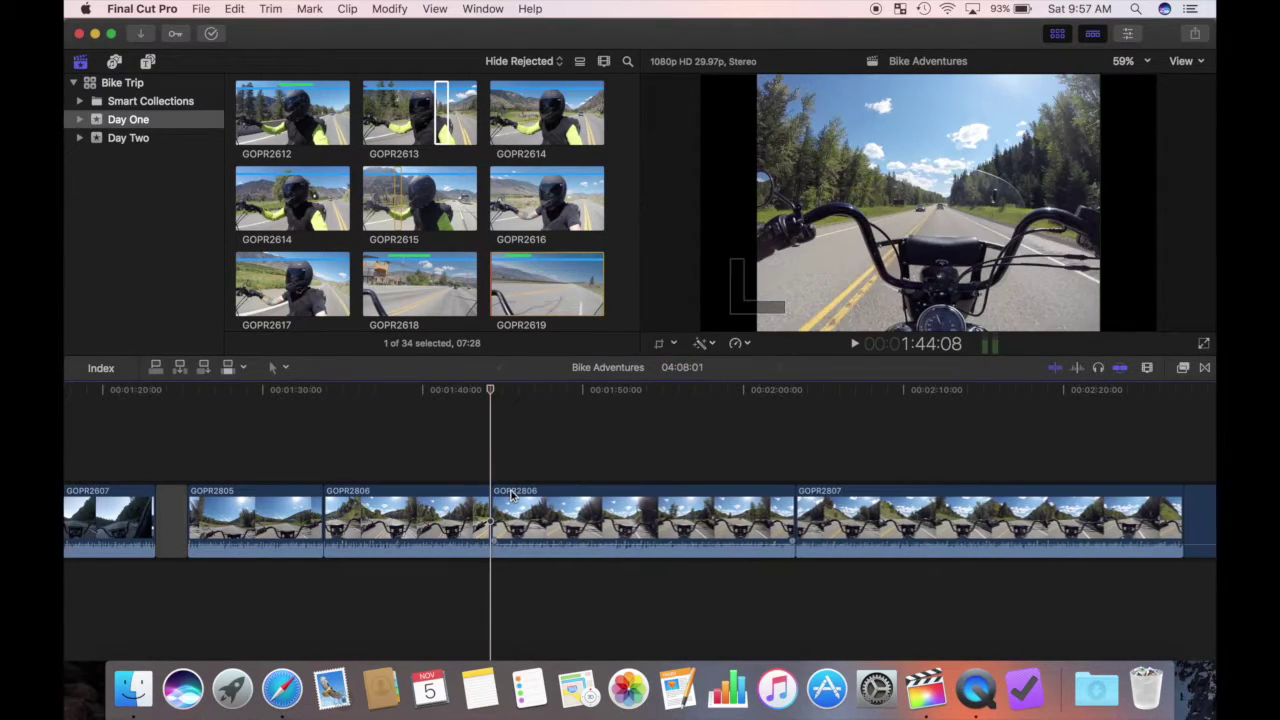
- Play back the GOPR2806 cut from just before the edit
{"action": "key", "text": "space"}
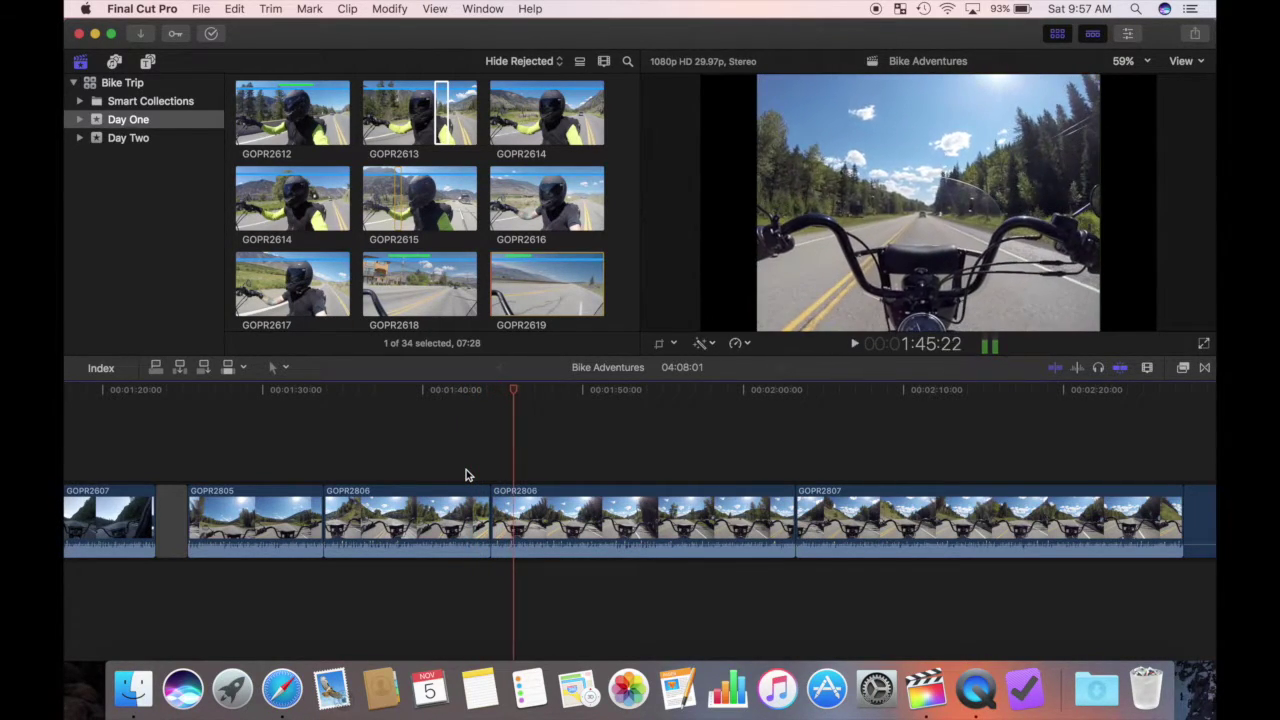
{"action": "left_click", "coordinate": [474, 475]}
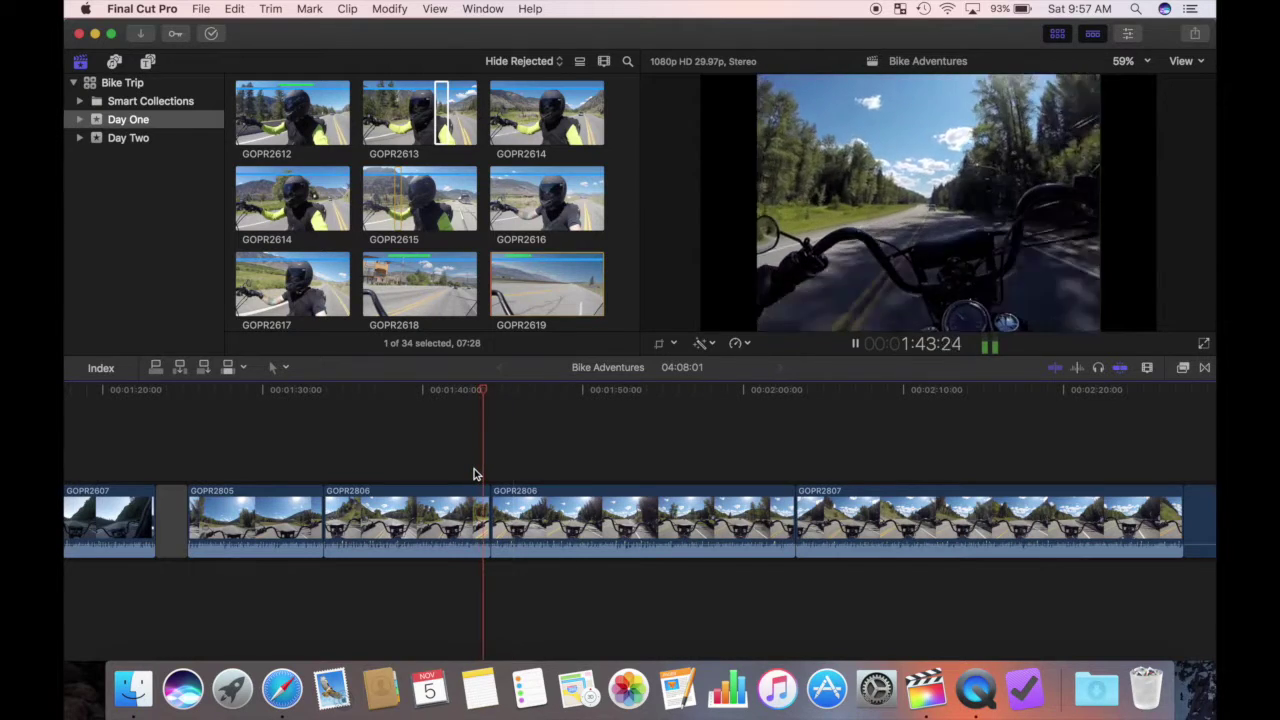
{"action": "key", "text": "space"}
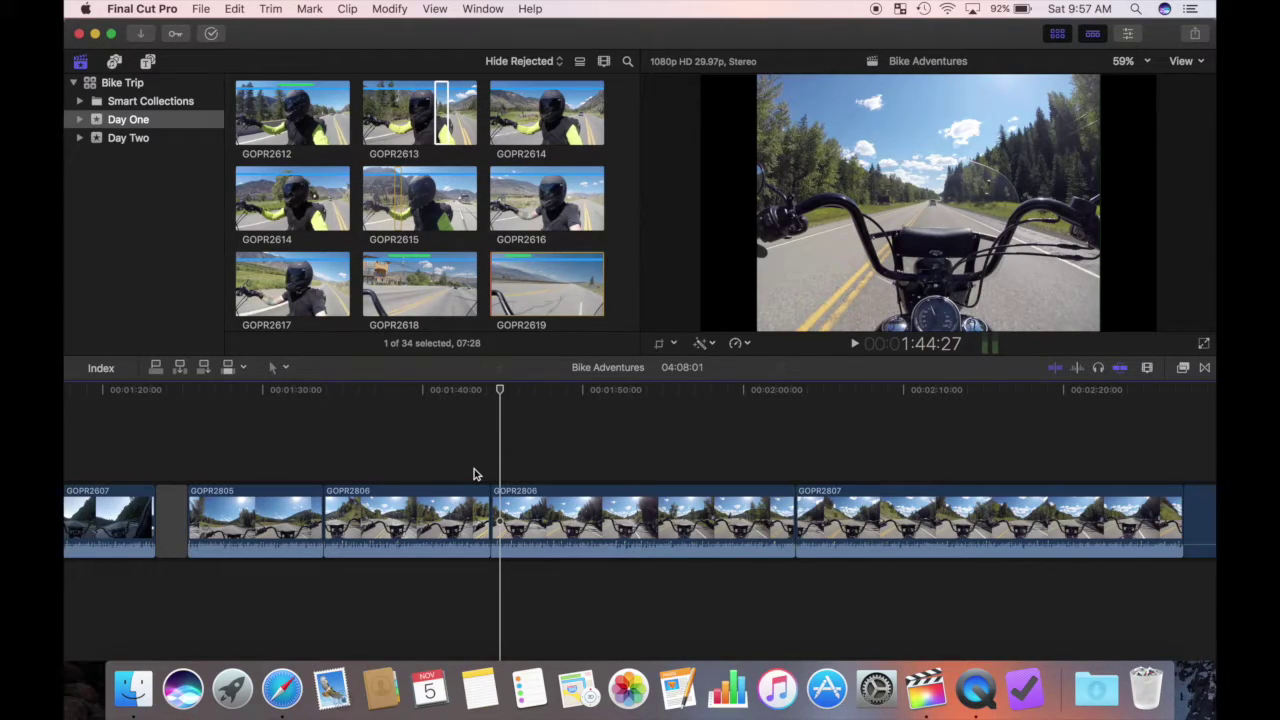
- Turn the removed GOPR2806 piece into a gap and split the following GOPR2806 clip
{"action": "key", "text": "super+z"}
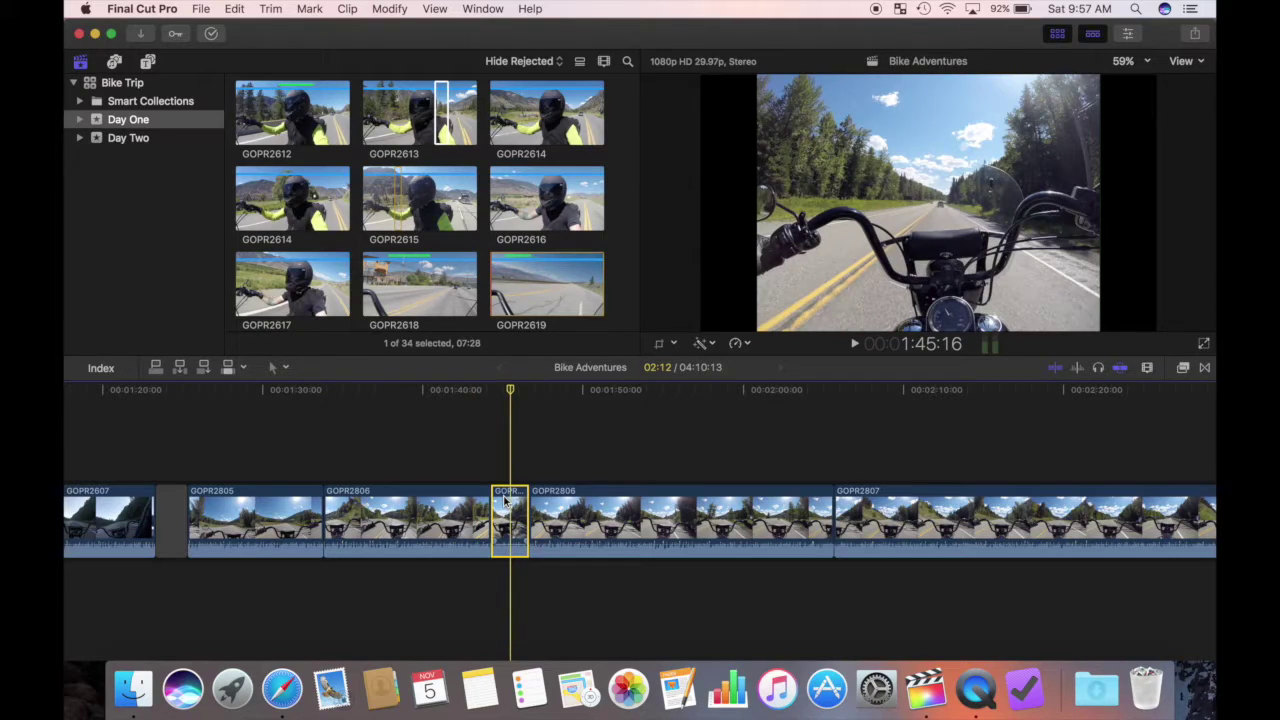
{"action": "key", "text": "shift+Delete"}
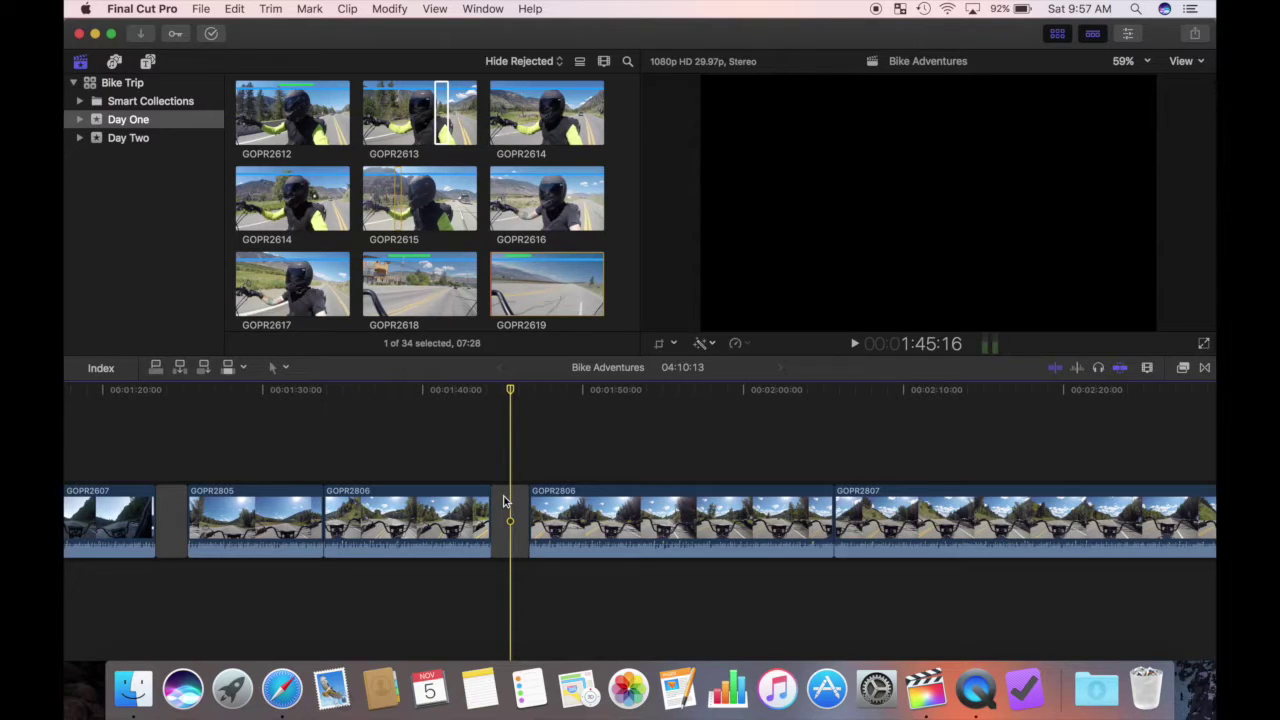
{"action": "scroll", "coordinate": [504, 501], "scroll_direction": "right", "scroll_amount": 5}
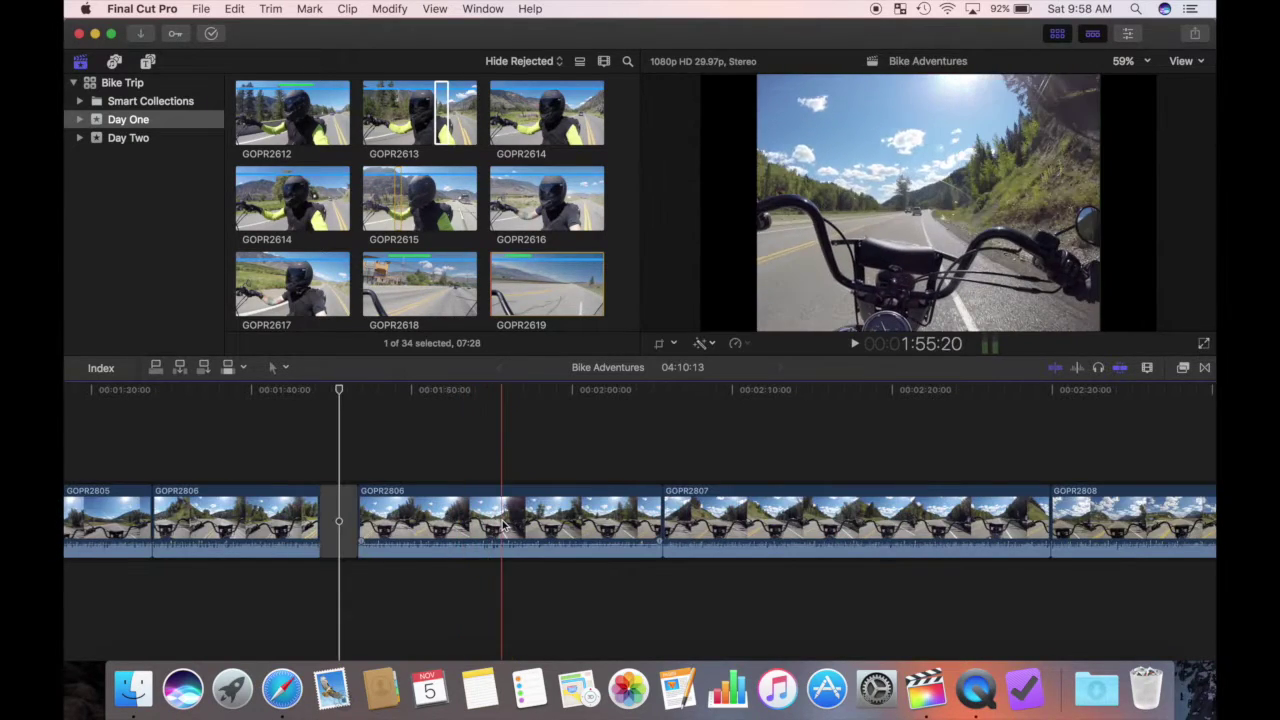
{"action": "key", "text": "super+b"}
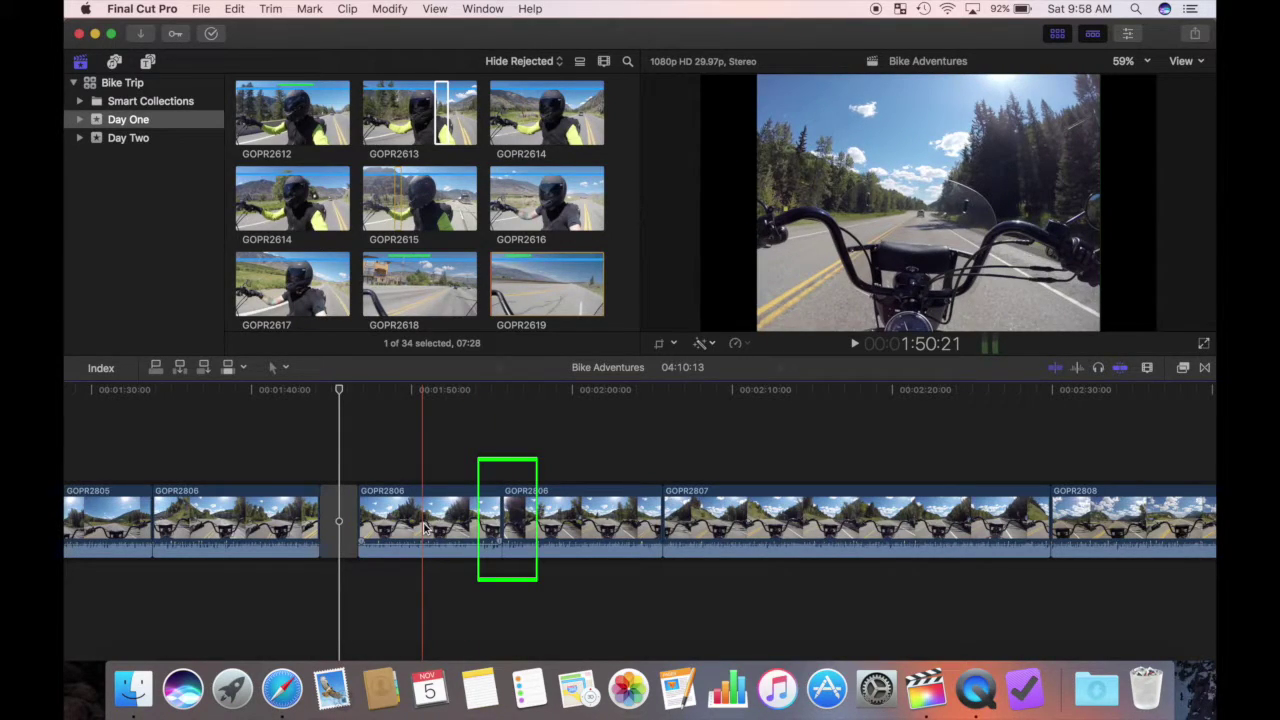
{"action": "left_click", "coordinate": [1148, 369]}
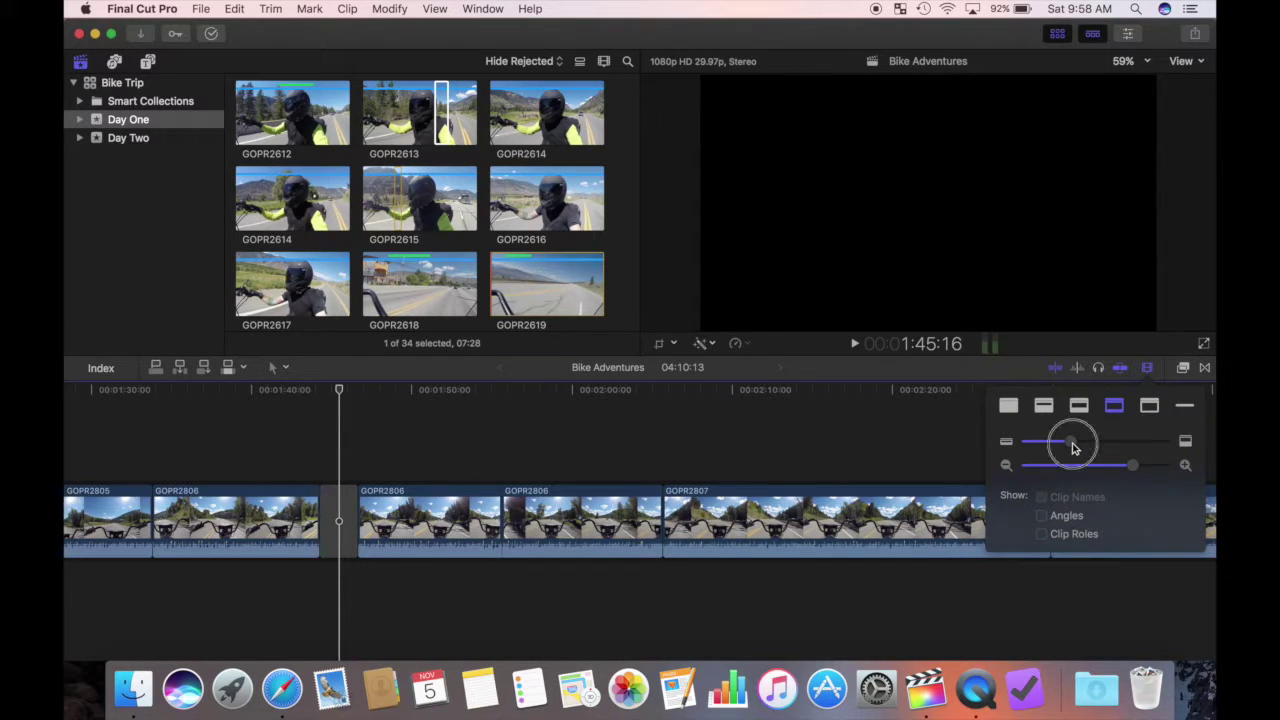
- Make timeline clips taller and delete the through edit to rejoin GOPR2806
{"action": "left_click_drag", "start_coordinate": [1073, 447], "coordinate": [1100, 443]}
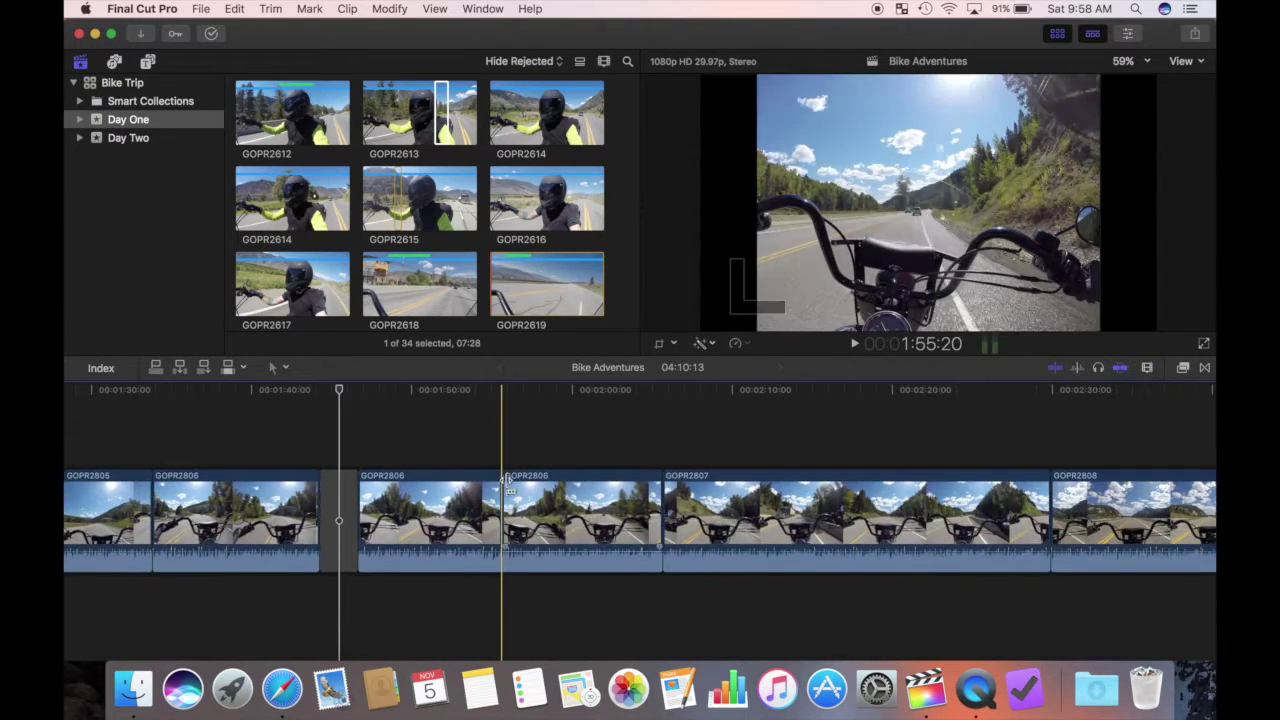
{"action": "left_click", "coordinate": [285, 368]}
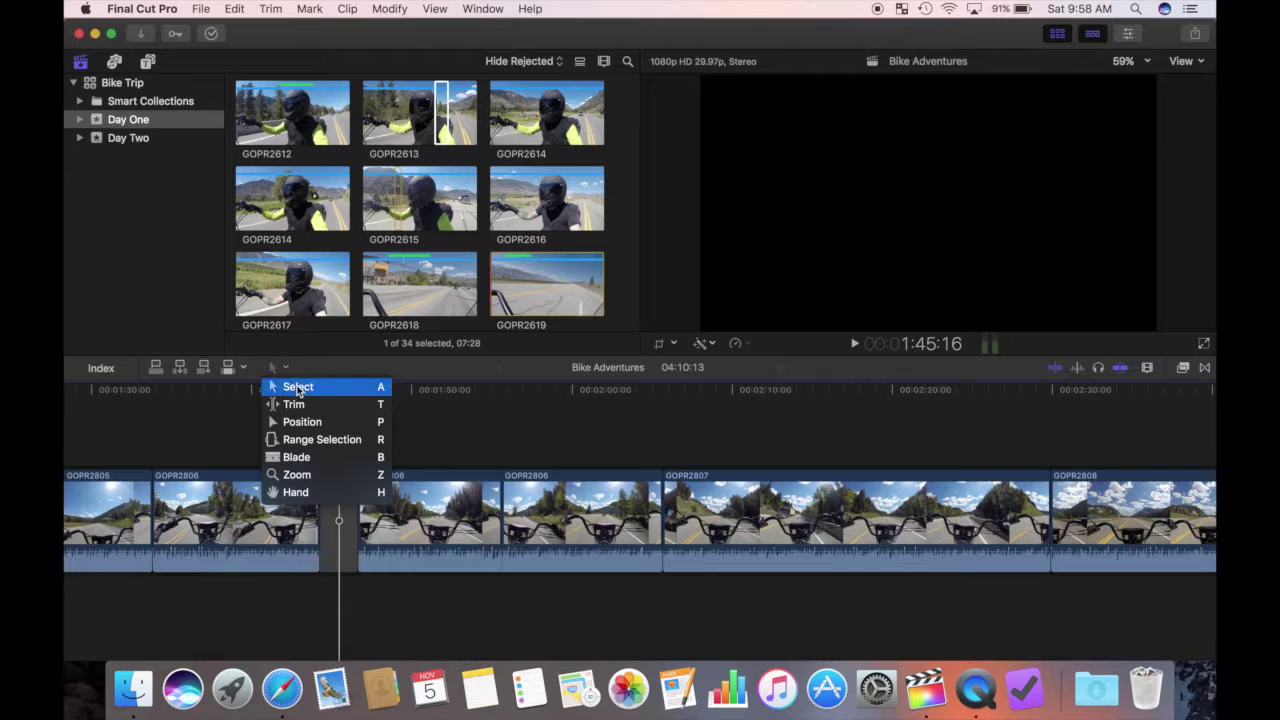
{"action": "left_click", "coordinate": [297, 388]}
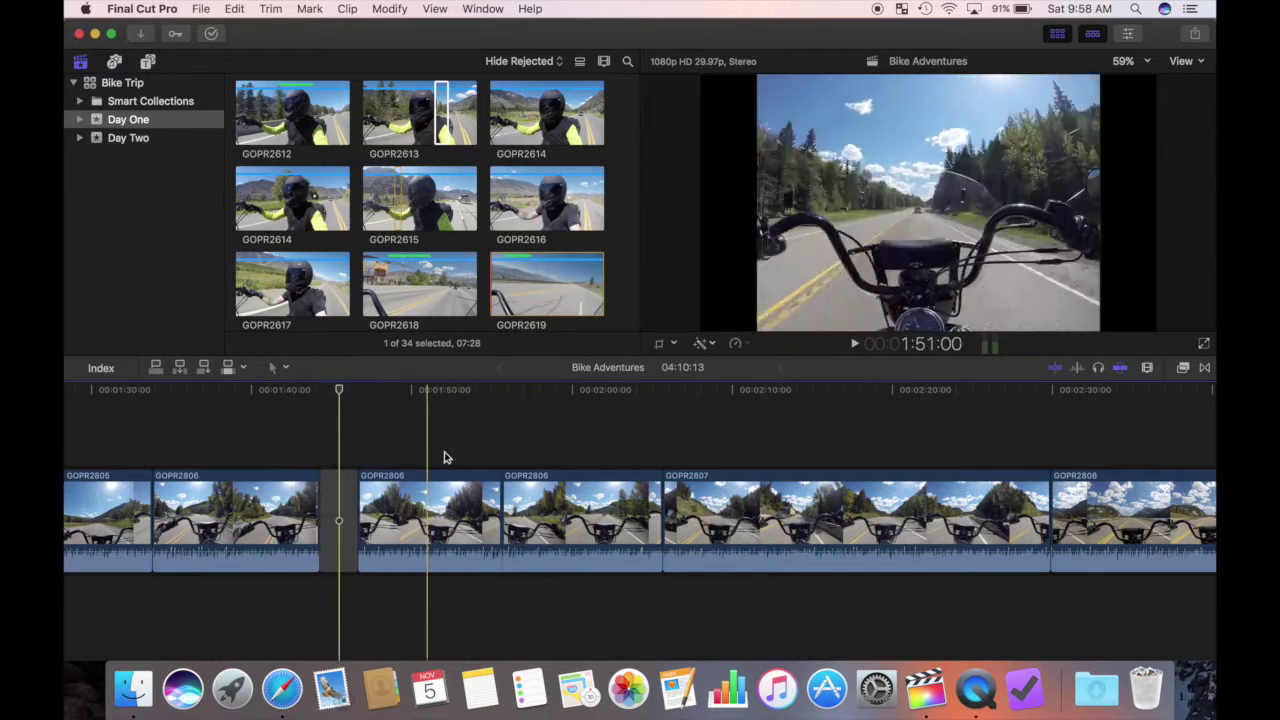
{"action": "left_click", "coordinate": [507, 509]}
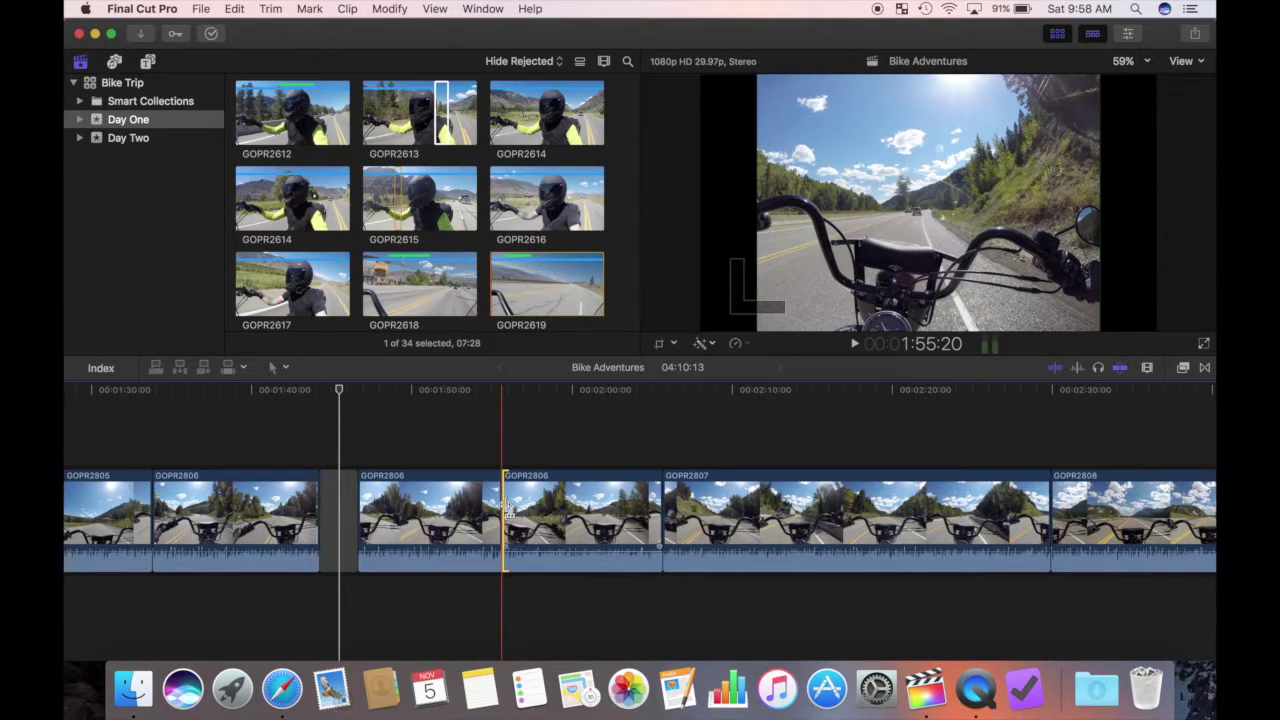
{"action": "key", "text": "Delete"}
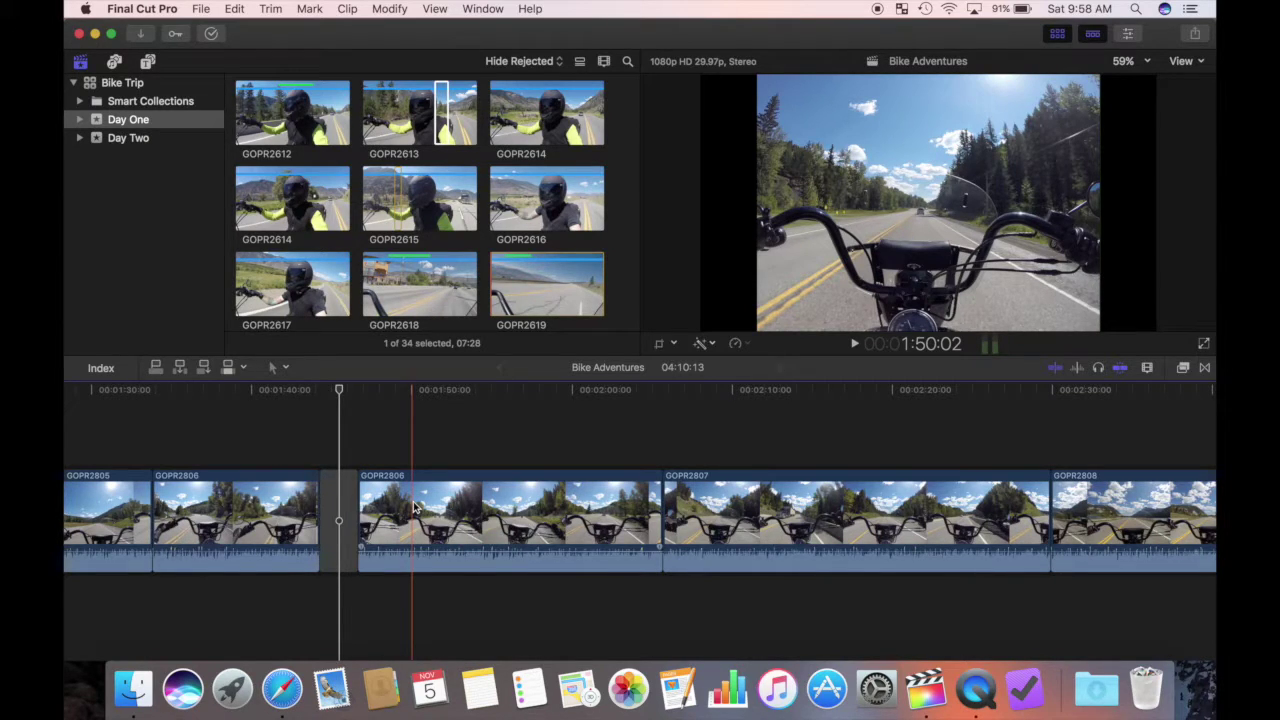
- Lengthen the gap before GOPR2606 and a later gap, extending the project to 04:38:13
{"action": "key", "text": "shift+z"}
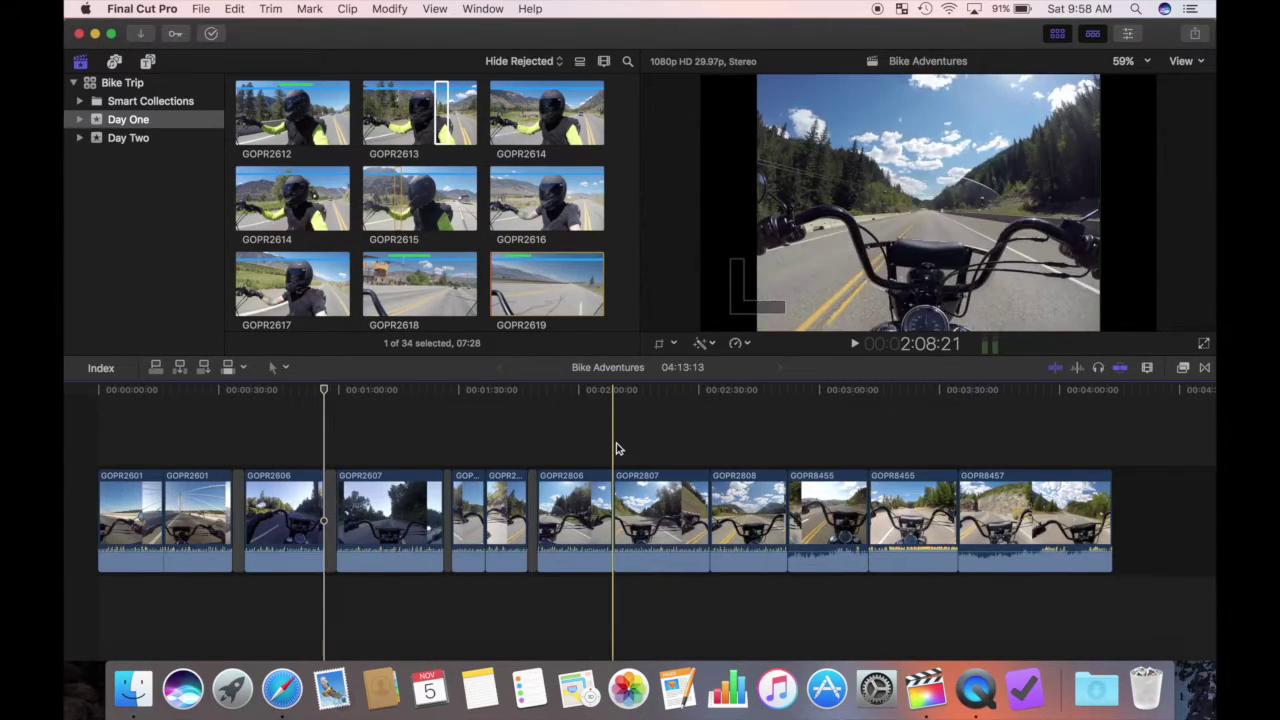
{"action": "left_click", "coordinate": [777, 432]}
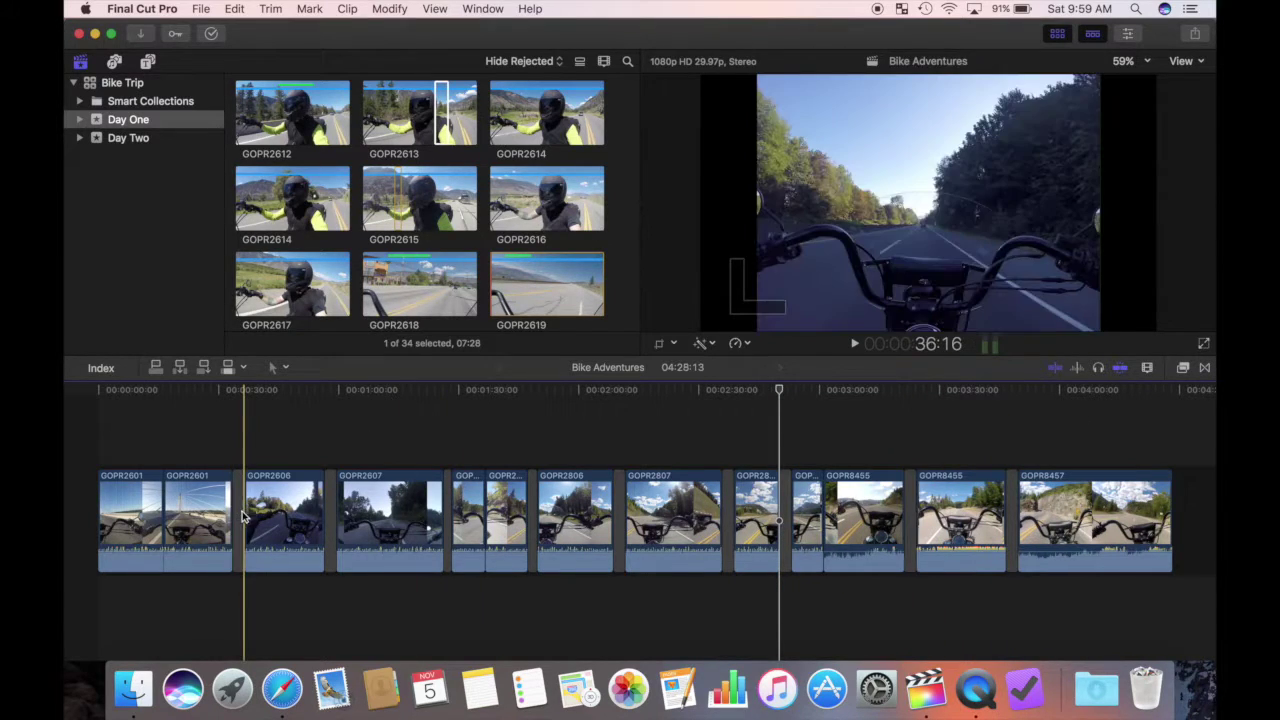
{"action": "left_click_drag", "start_coordinate": [246, 515], "coordinate": [266, 517]}
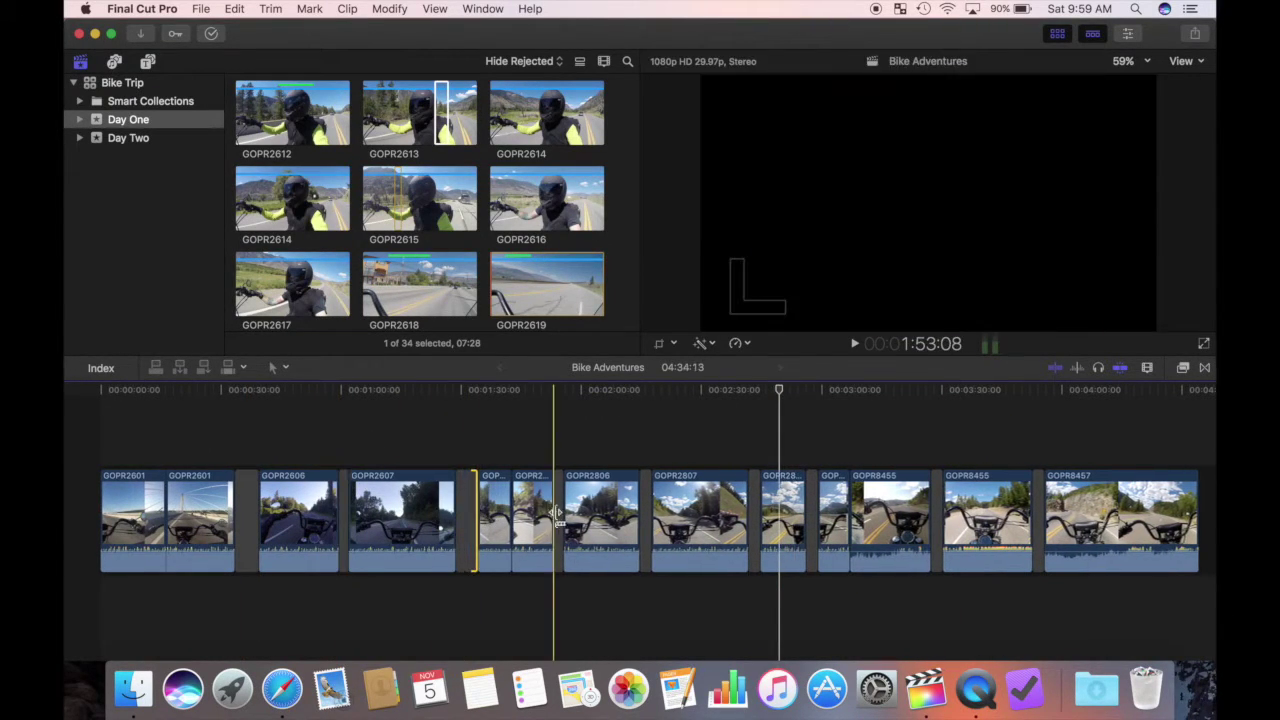
{"action": "left_click_drag", "start_coordinate": [930, 515], "coordinate": [946, 515]}
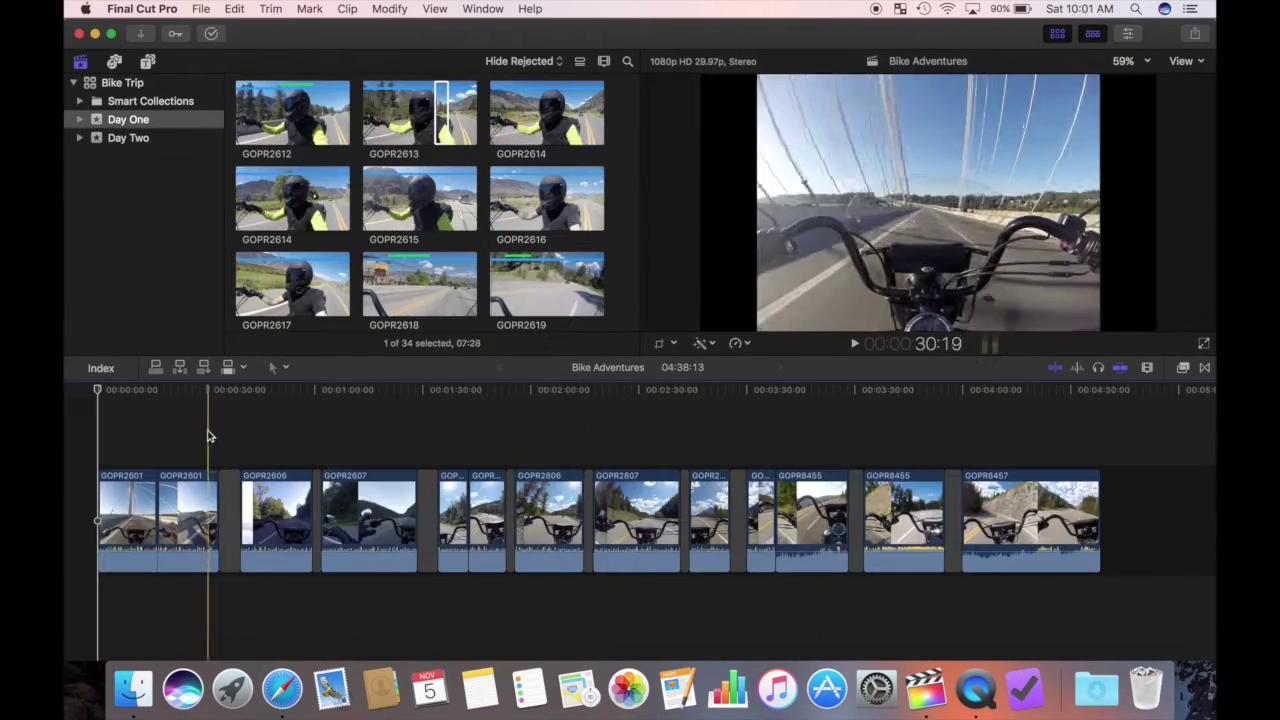
- Connect GOPR2612 above the storyline at about 31 seconds and play it back
{"action": "left_click", "coordinate": [206, 434]}
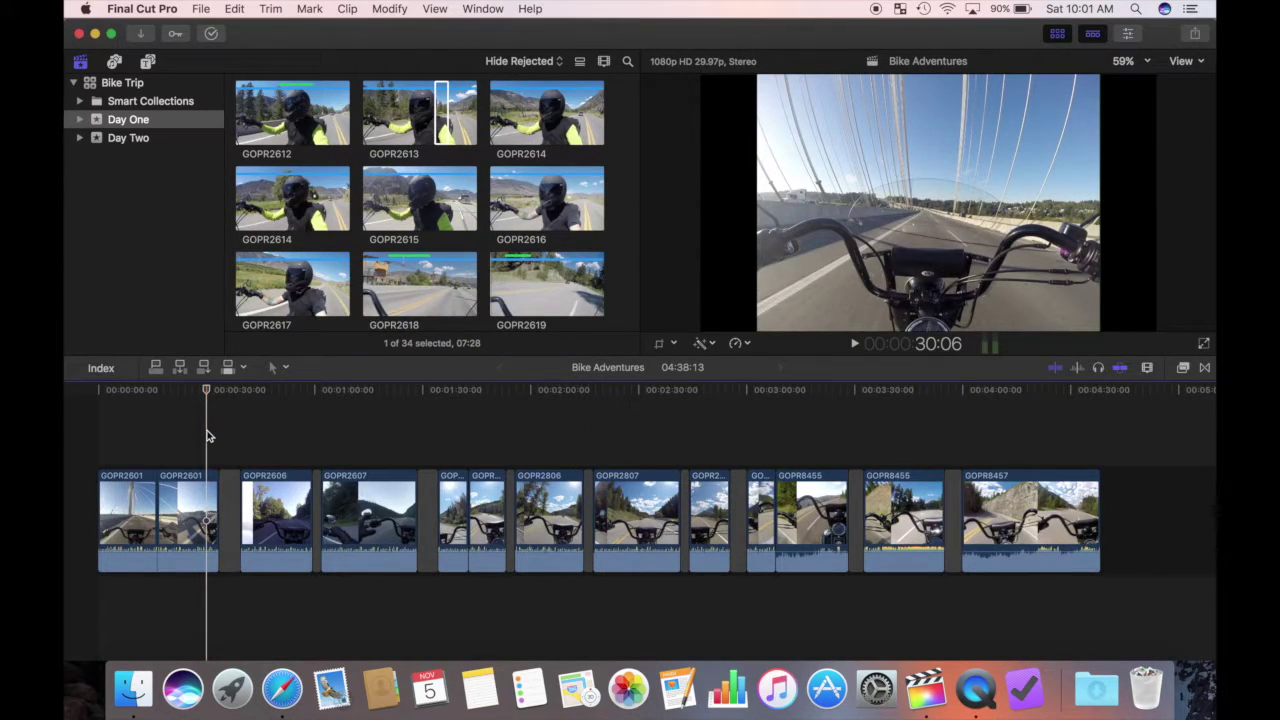
{"action": "key", "text": "super+equal"}
{"action": "key", "text": "super+equal"}
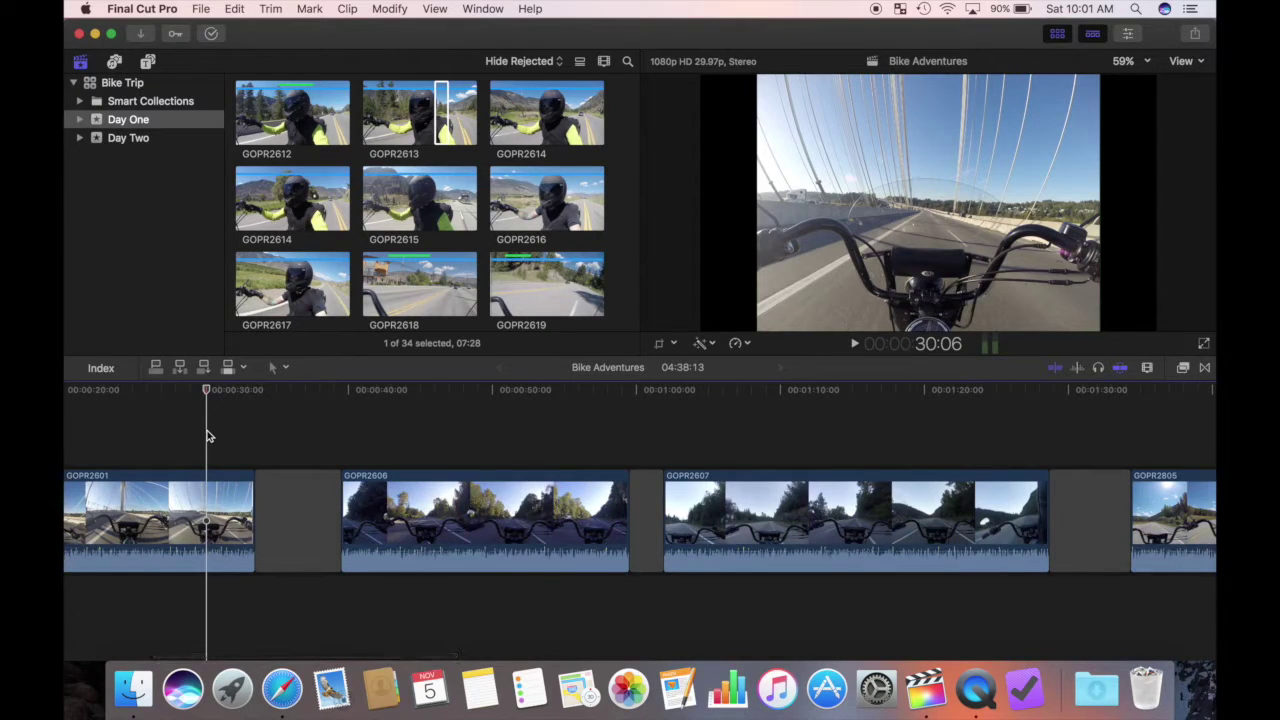
{"action": "left_click", "coordinate": [205, 434]}
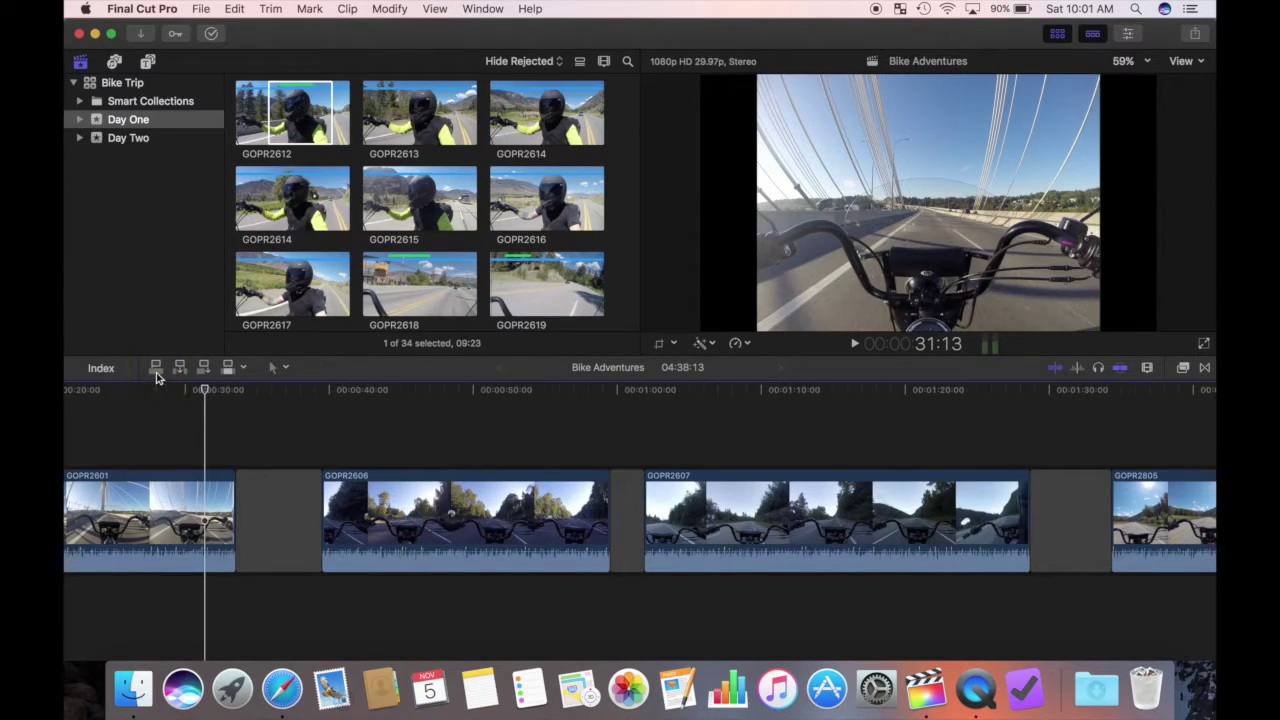
{"action": "left_click", "coordinate": [155, 370]}
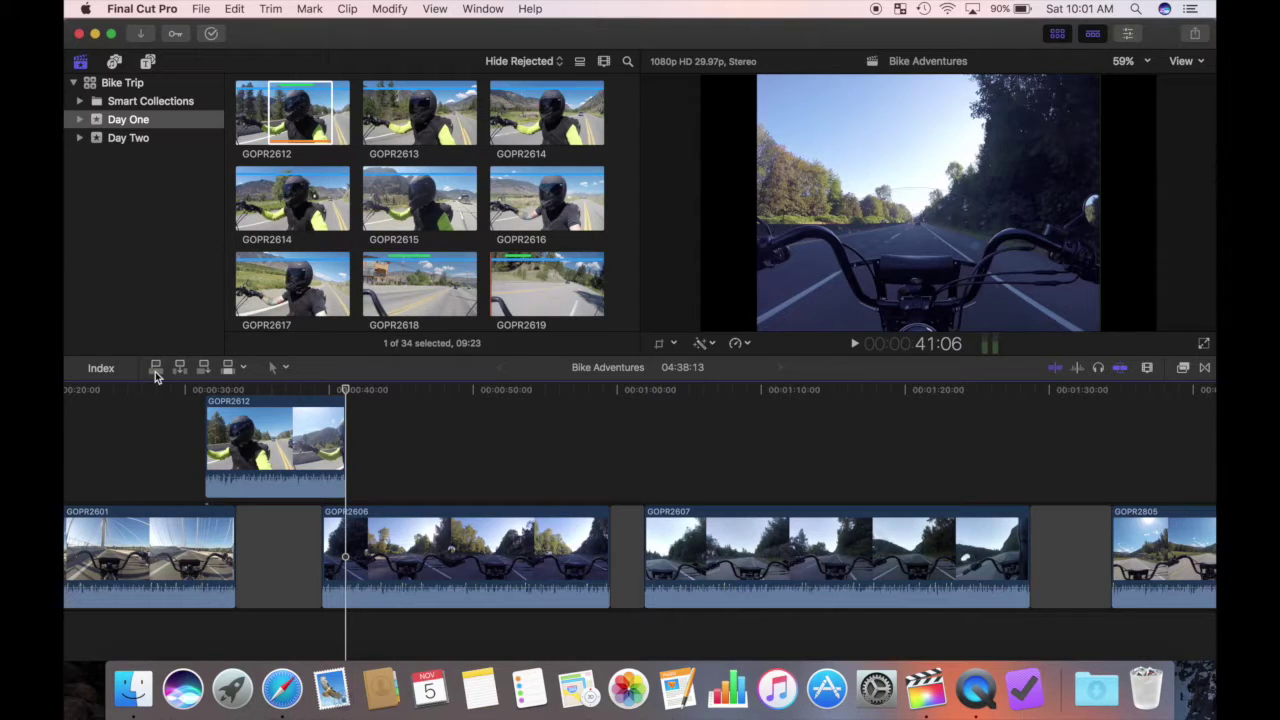
{"action": "key", "text": "/"}
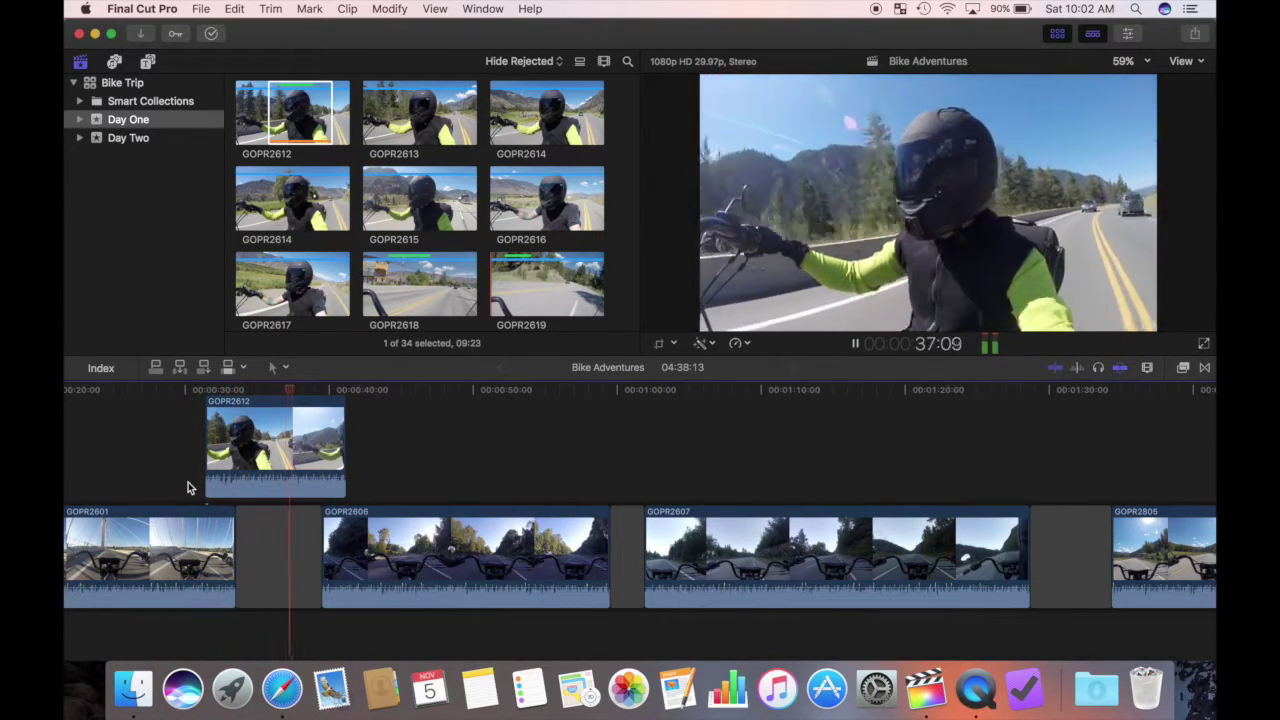
- Extend GOPR2612's end slightly and move the playhead to a new point
{"action": "left_click_drag", "start_coordinate": [344, 441], "coordinate": [350, 441]}
{"action": "left_click", "coordinate": [336, 406]}
{"action": "left_click", "coordinate": [1150, 368]}
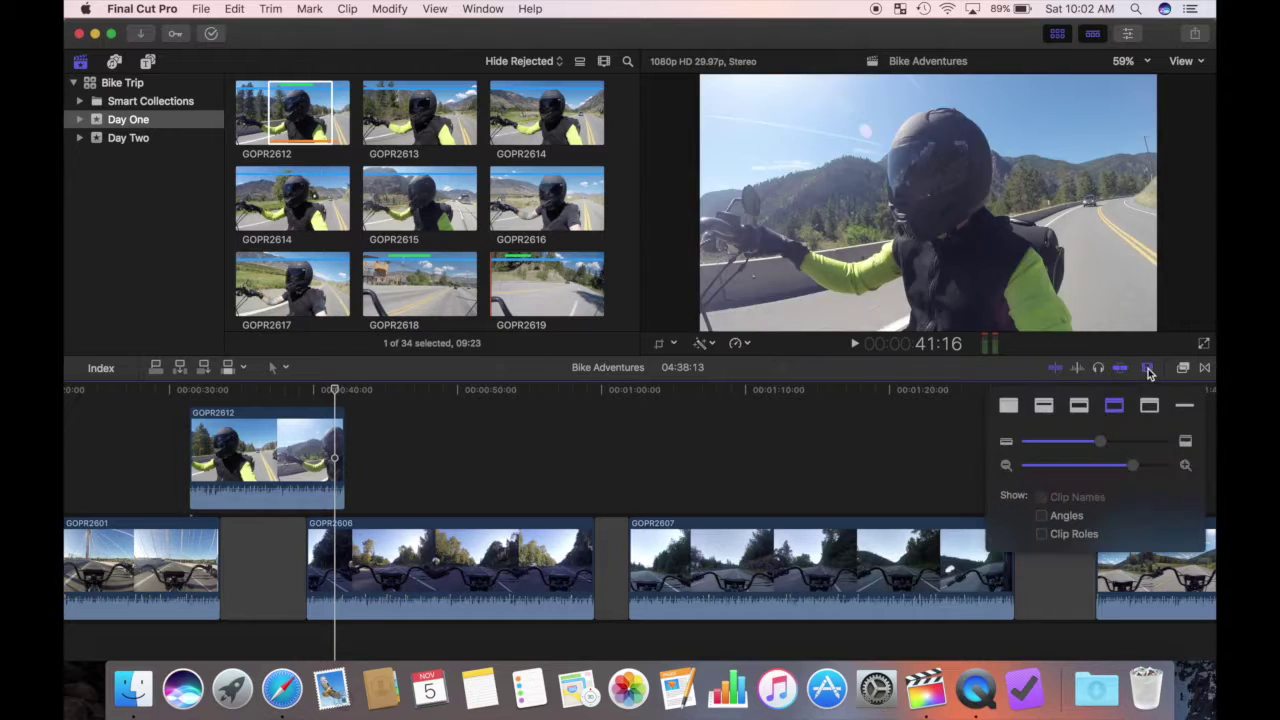
- Shrink clip height and connect Day Two's GOPR2624 at the playhead
{"action": "left_click_drag", "start_coordinate": [1102, 445], "coordinate": [1071, 447]}
{"action": "left_click", "coordinate": [157, 137]}
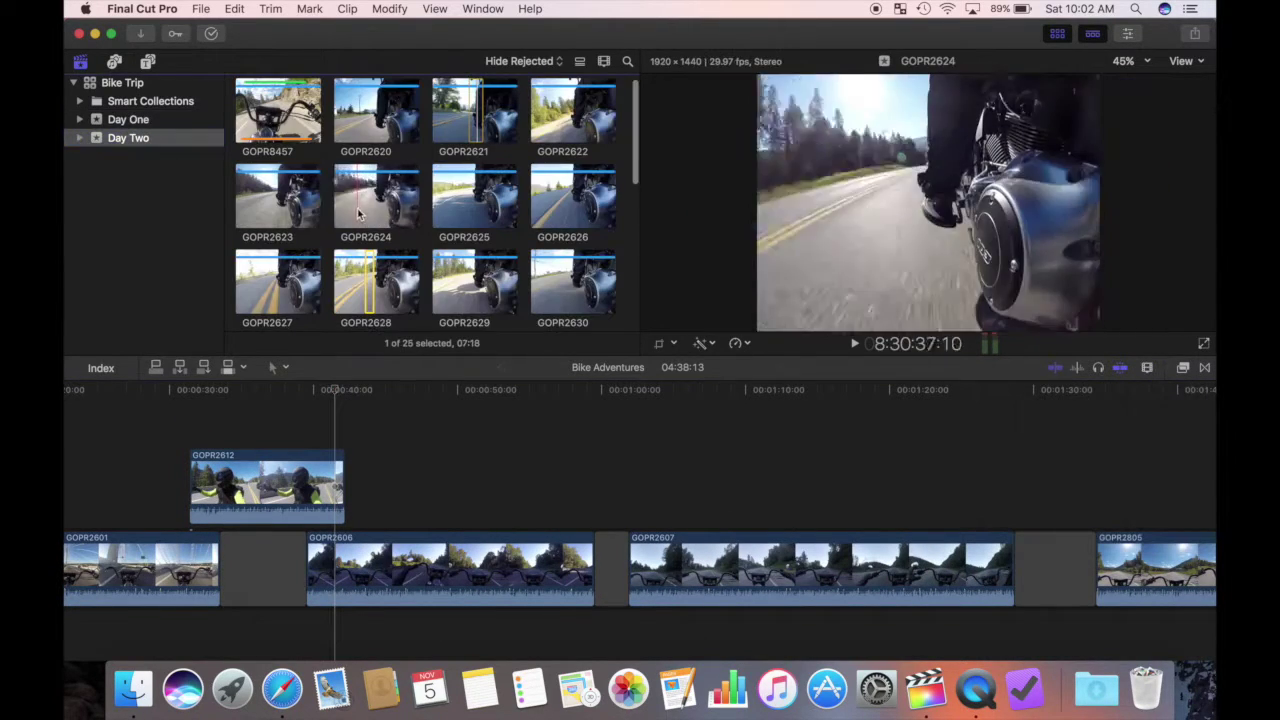
{"action": "left_click", "coordinate": [365, 208]}
{"action": "key", "text": "q"}
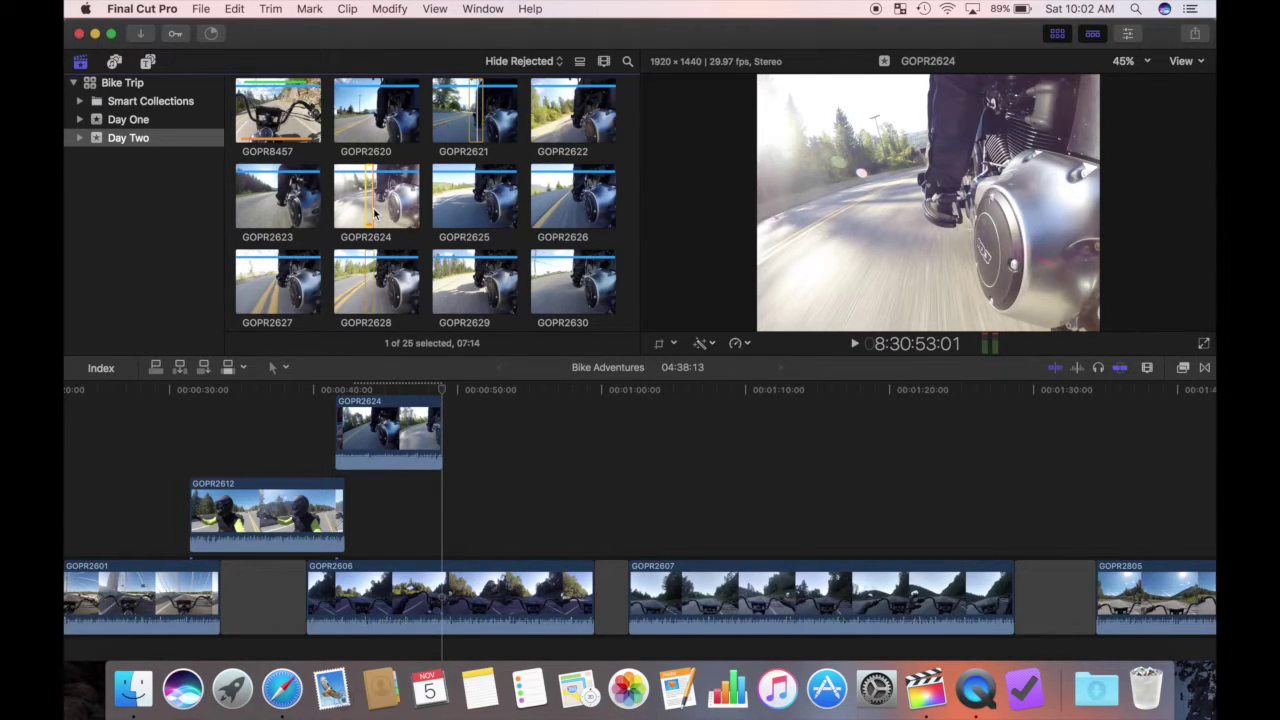
- Trim GOPR2612 so it ends where GOPR2624 begins
{"action": "scroll", "coordinate": [310, 460], "scroll_direction": "up", "scroll_amount": 2}
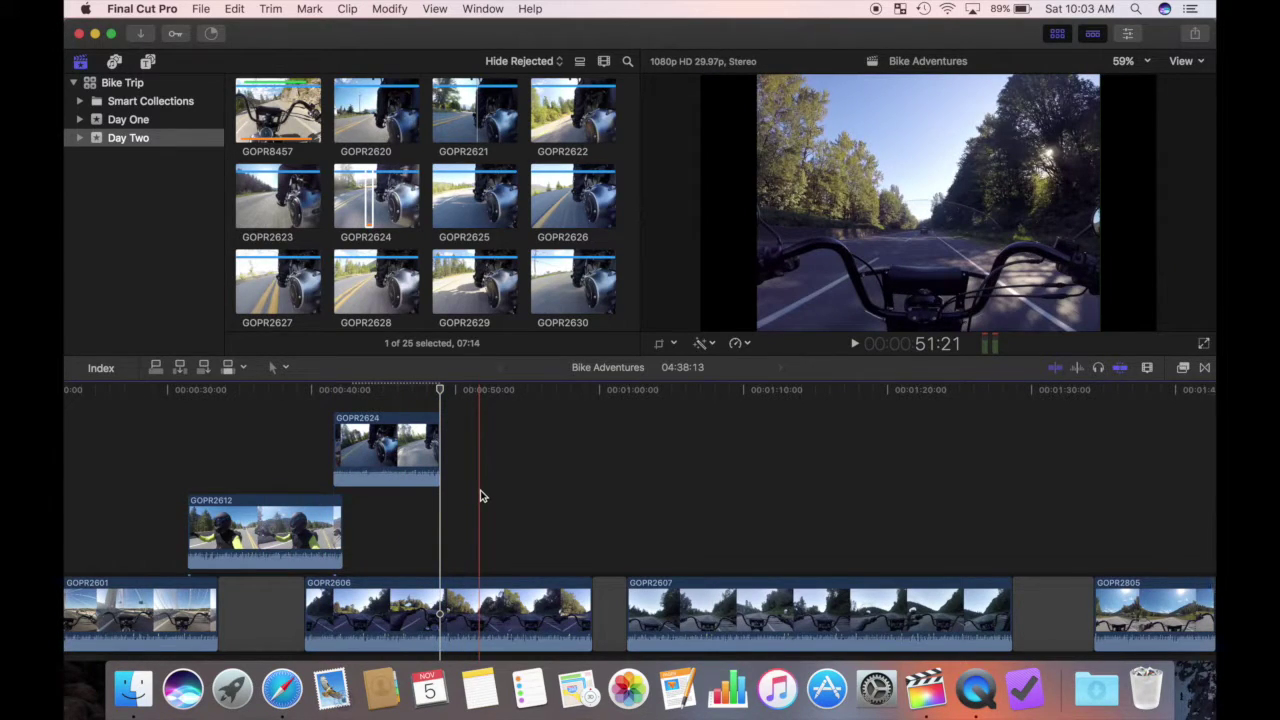
{"action": "left_click_drag", "start_coordinate": [341, 525], "coordinate": [342, 525]}
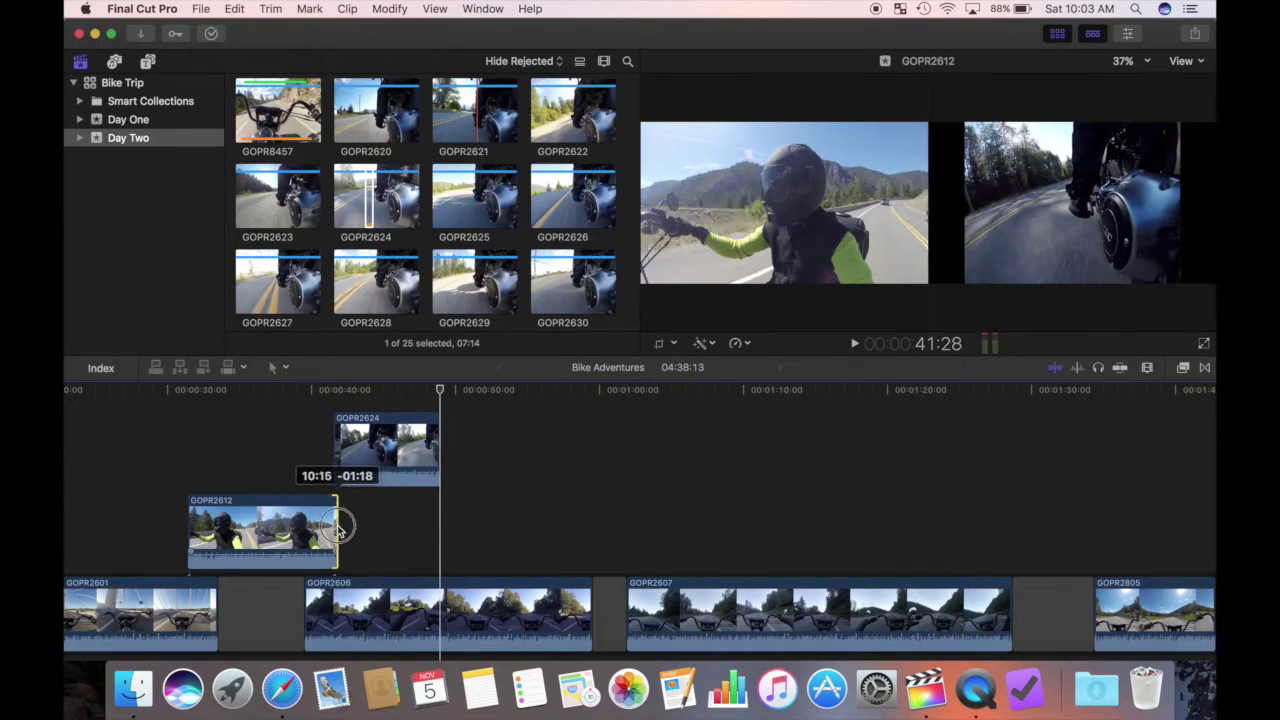
{"action": "left_click_drag", "start_coordinate": [341, 525], "coordinate": [331, 524]}
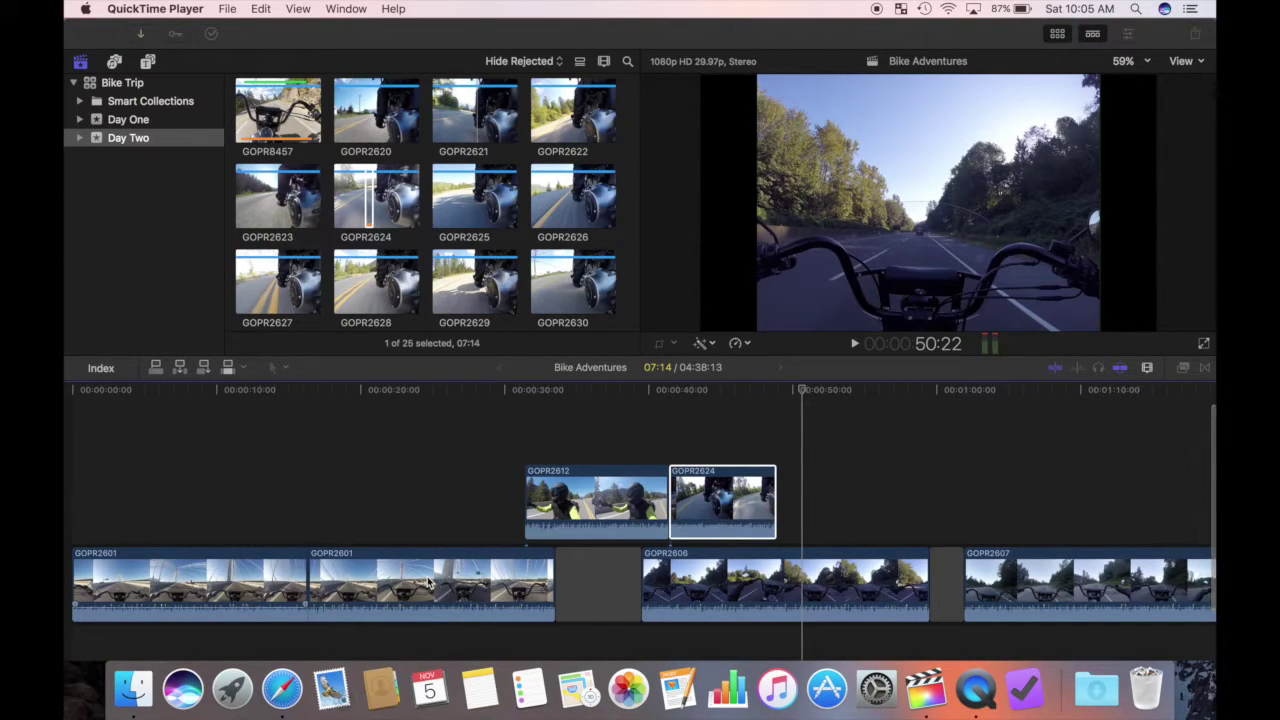
- Move the second GOPR2601 connected clip later in the timeline
{"action": "left_click", "coordinate": [428, 582]}
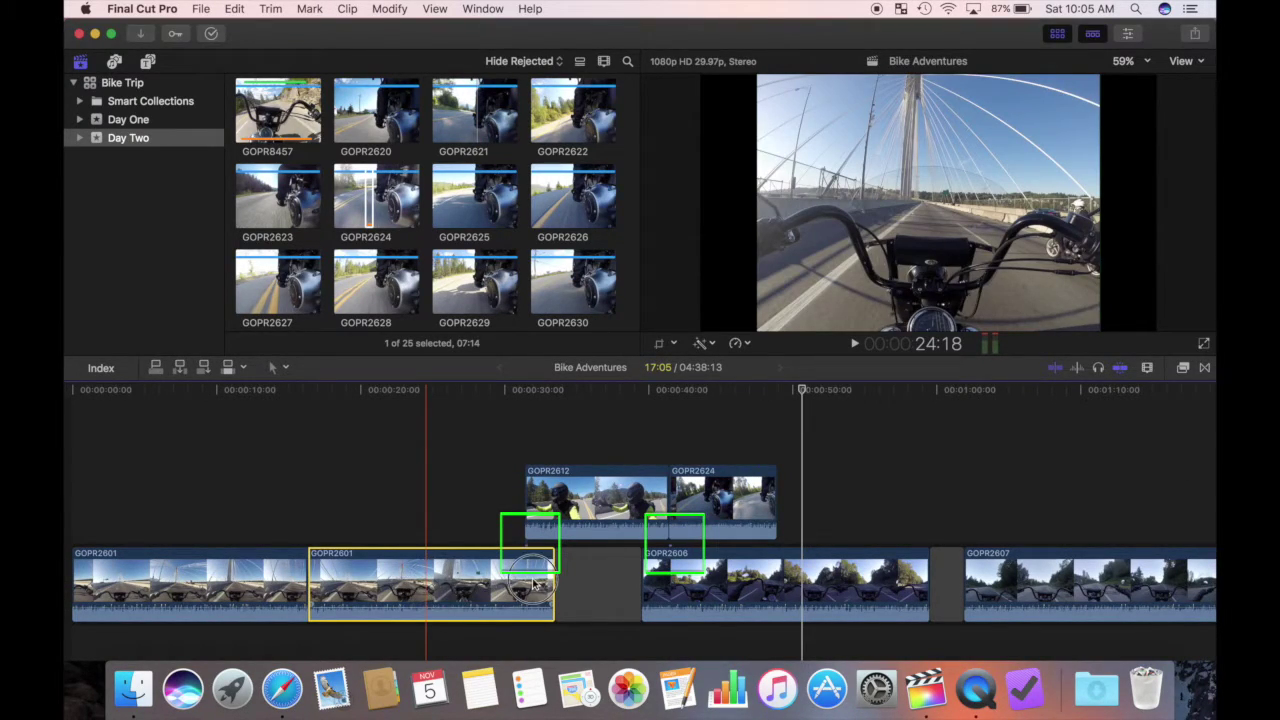
{"action": "mouse_move", "coordinate": [480, 586]}
{"action": "left_mouse_down"}
{"action": "mouse_move", "coordinate": [912, 508]}
{"action": "mouse_move", "coordinate": [953, 585]}
{"action": "mouse_move", "coordinate": [463, 580]}
{"action": "left_mouse_up"}
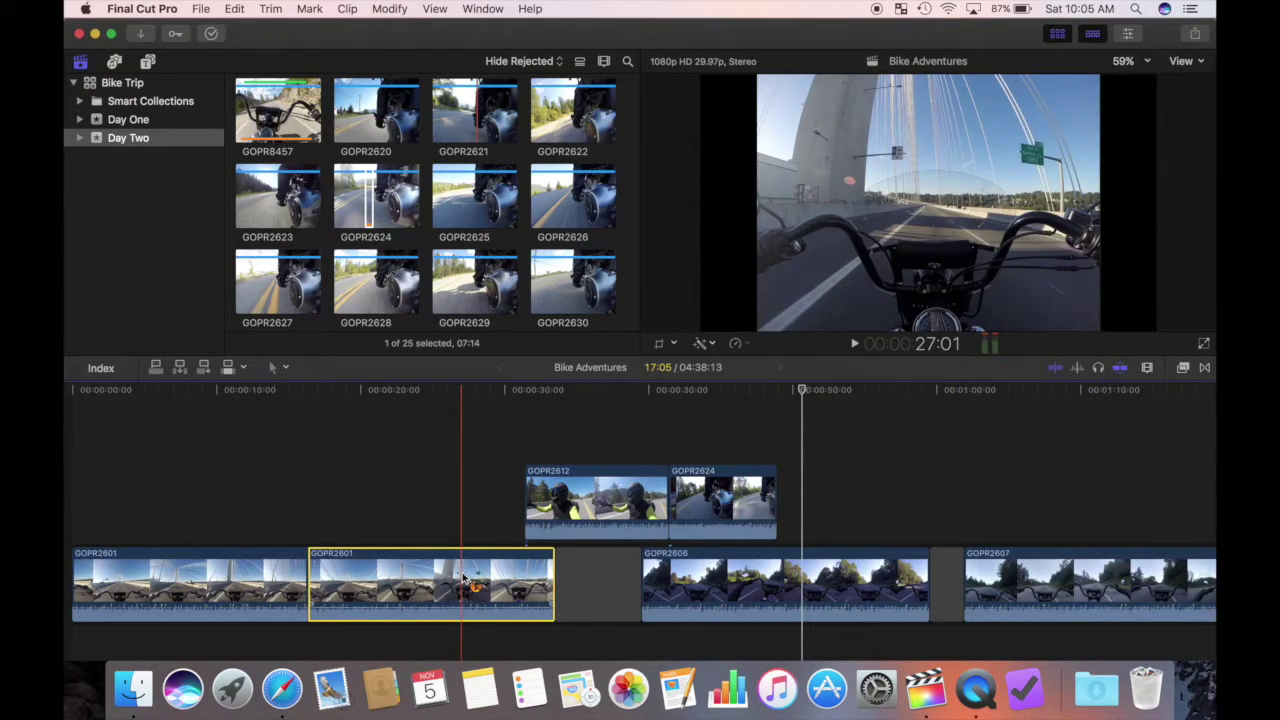
{"action": "left_click_drag", "start_coordinate": [463, 580], "coordinate": [708, 560]}
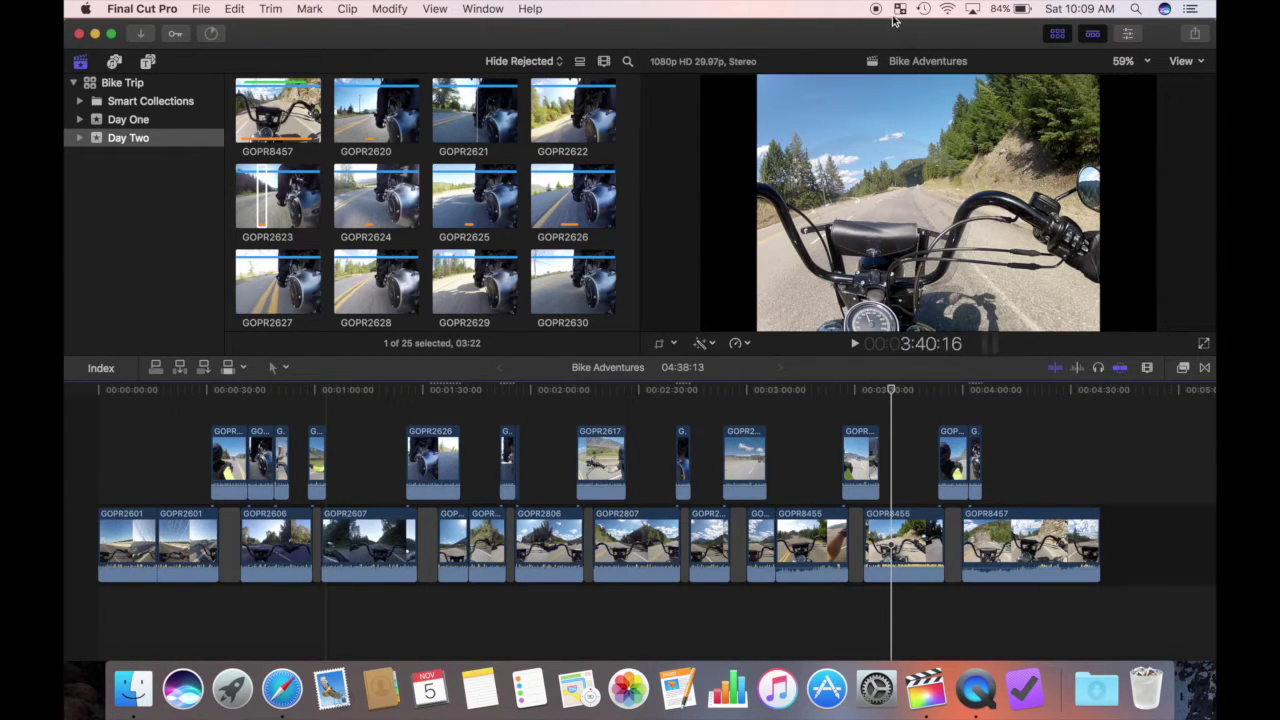
{"action": "key", "text": "super+equal"}
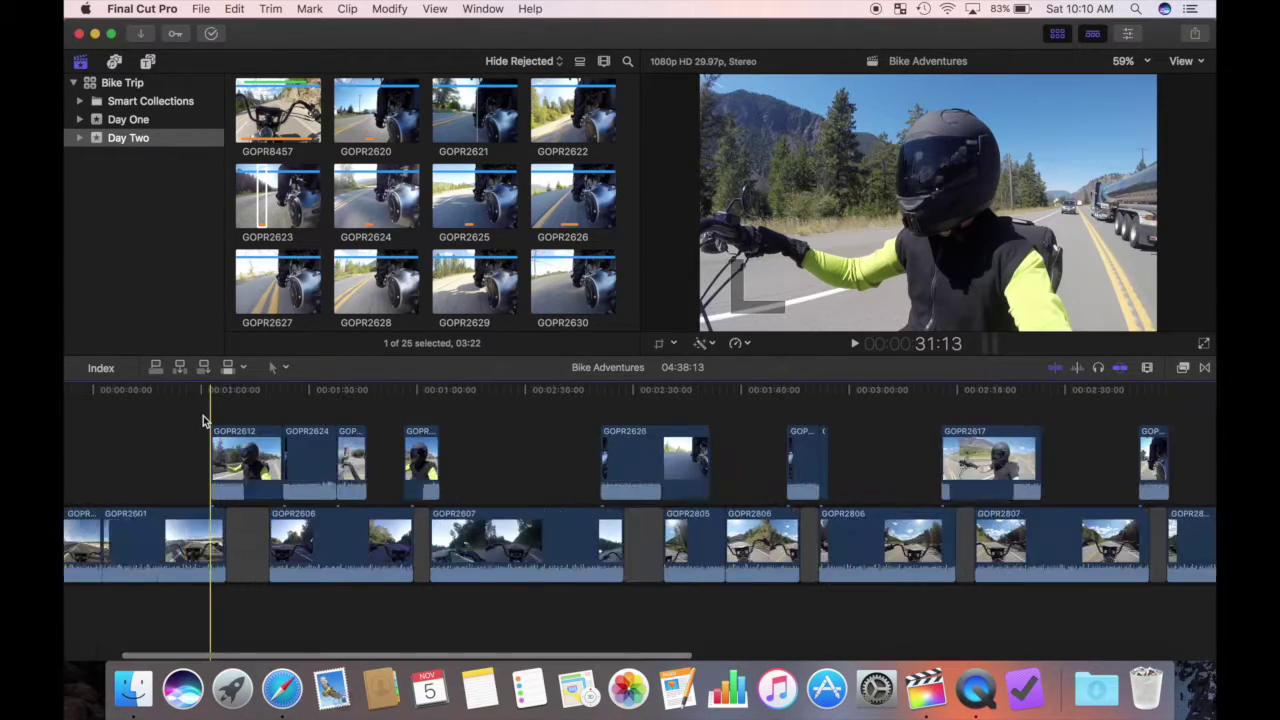
{"action": "key", "text": "super+equal"}
{"action": "left_click", "coordinate": [358, 450]}
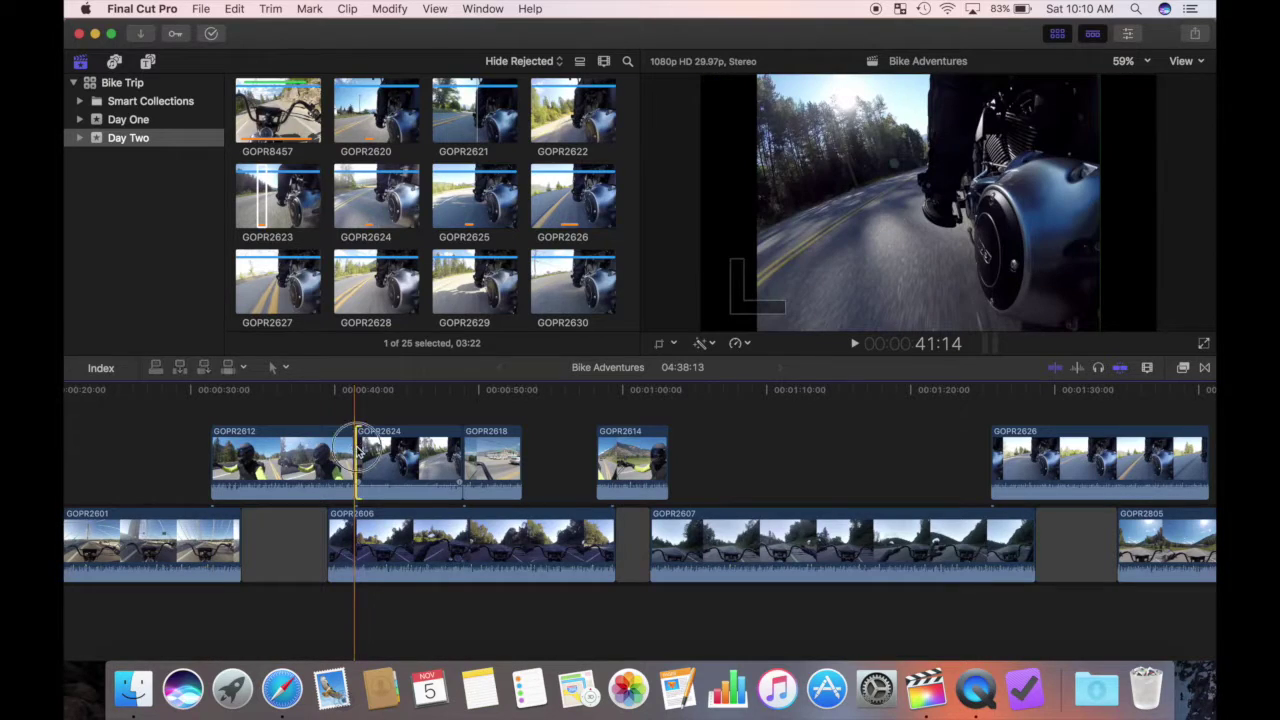
{"action": "left_click_drag", "start_coordinate": [358, 450], "coordinate": [378, 453]}
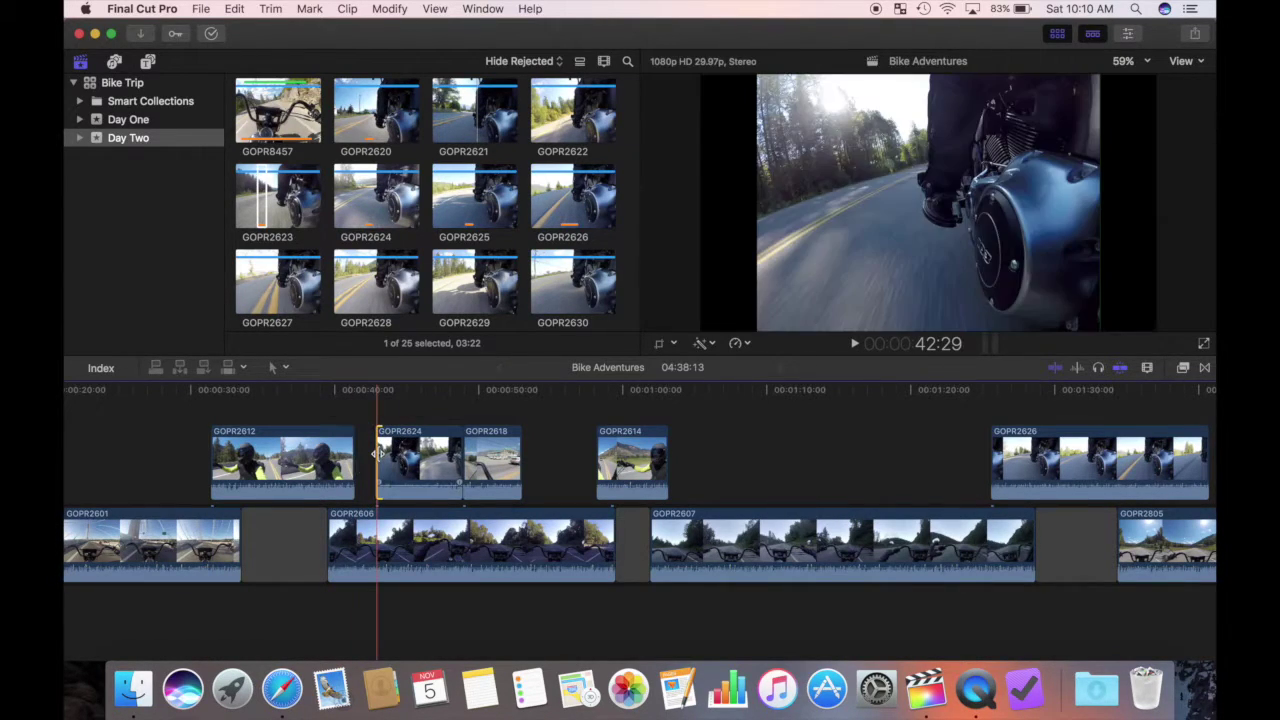
{"action": "key", "text": "super+z"}
{"action": "left_click", "coordinate": [408, 437]}
{"action": "left_click_drag", "start_coordinate": [408, 437], "coordinate": [822, 445]}
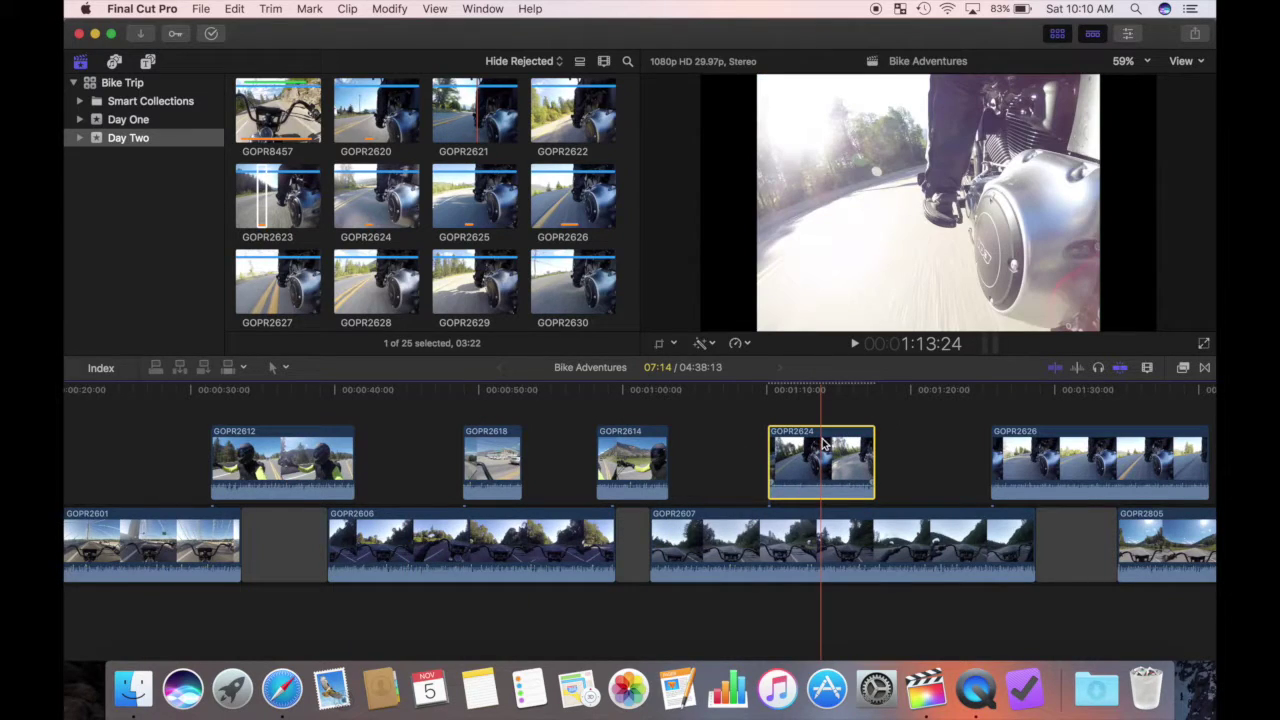
{"action": "key", "text": "super+z"}
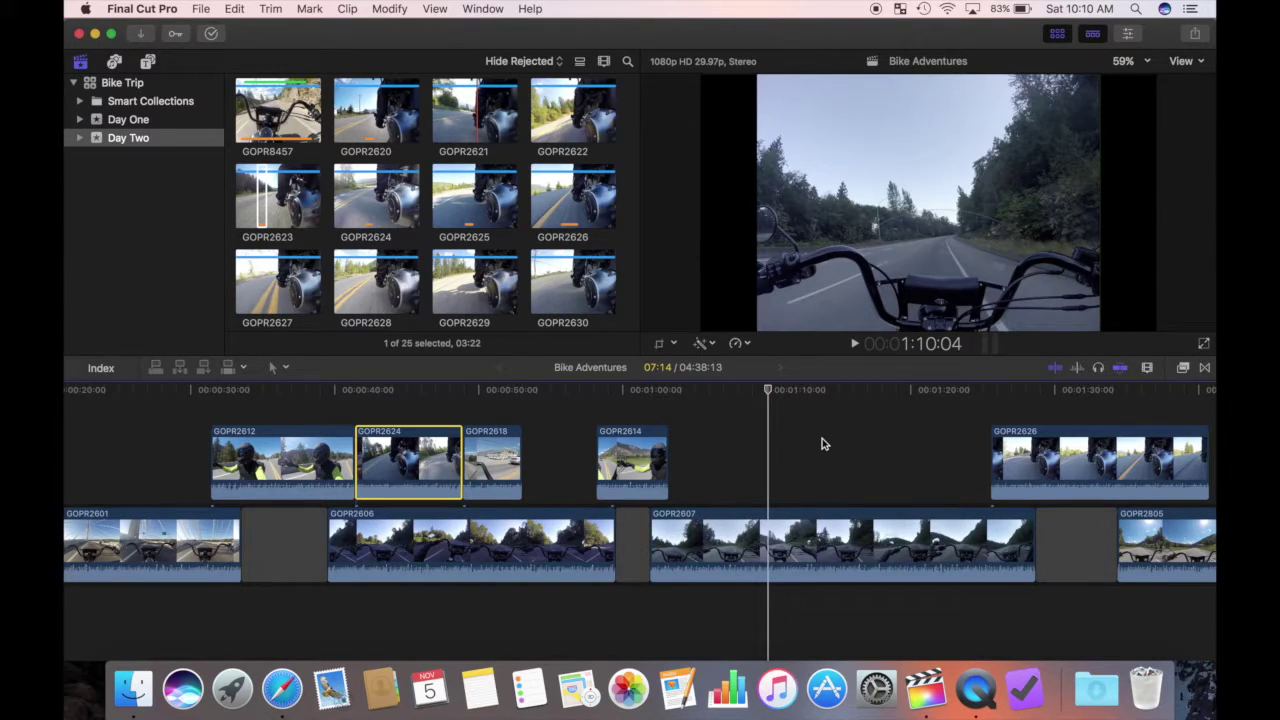
- Combine the GOPR2612, GOPR2624 and GOPR2618 connected clips with Create Storyline
{"action": "left_click", "coordinate": [283, 433]}
{"action": "left_click", "coordinate": [507, 435], "text": "shift"}
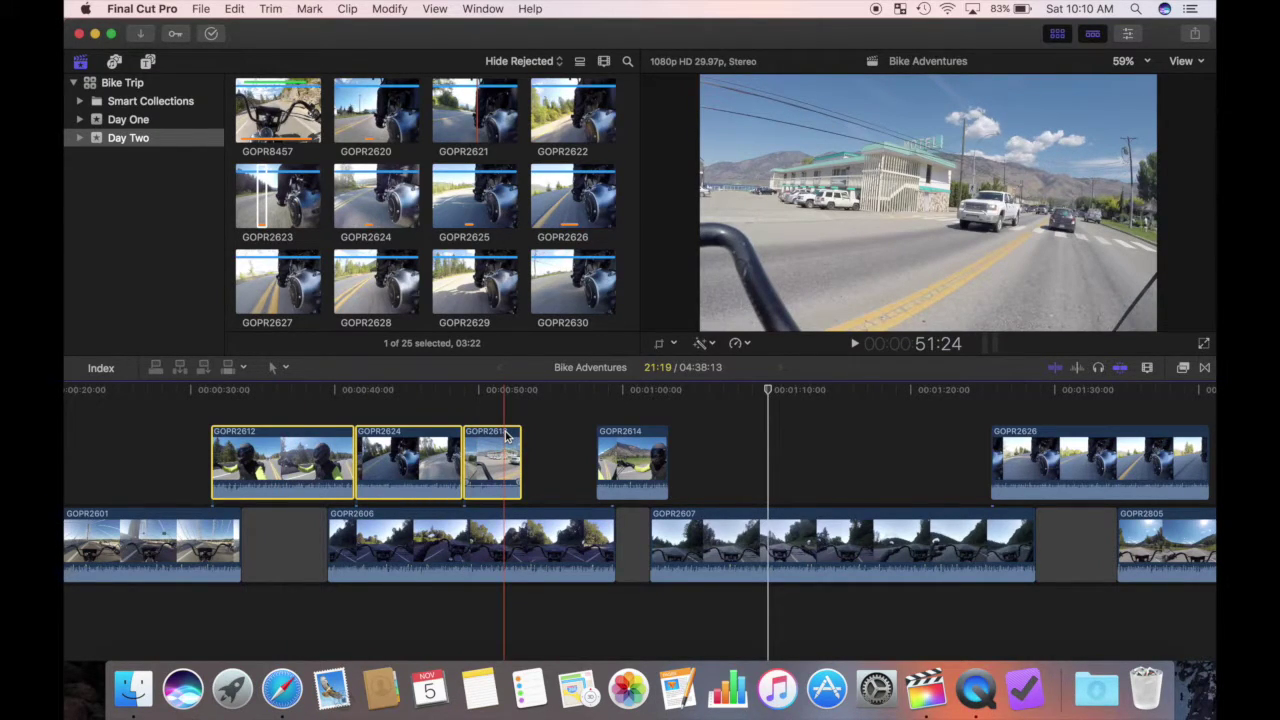
{"action": "right_click", "coordinate": [392, 445]}
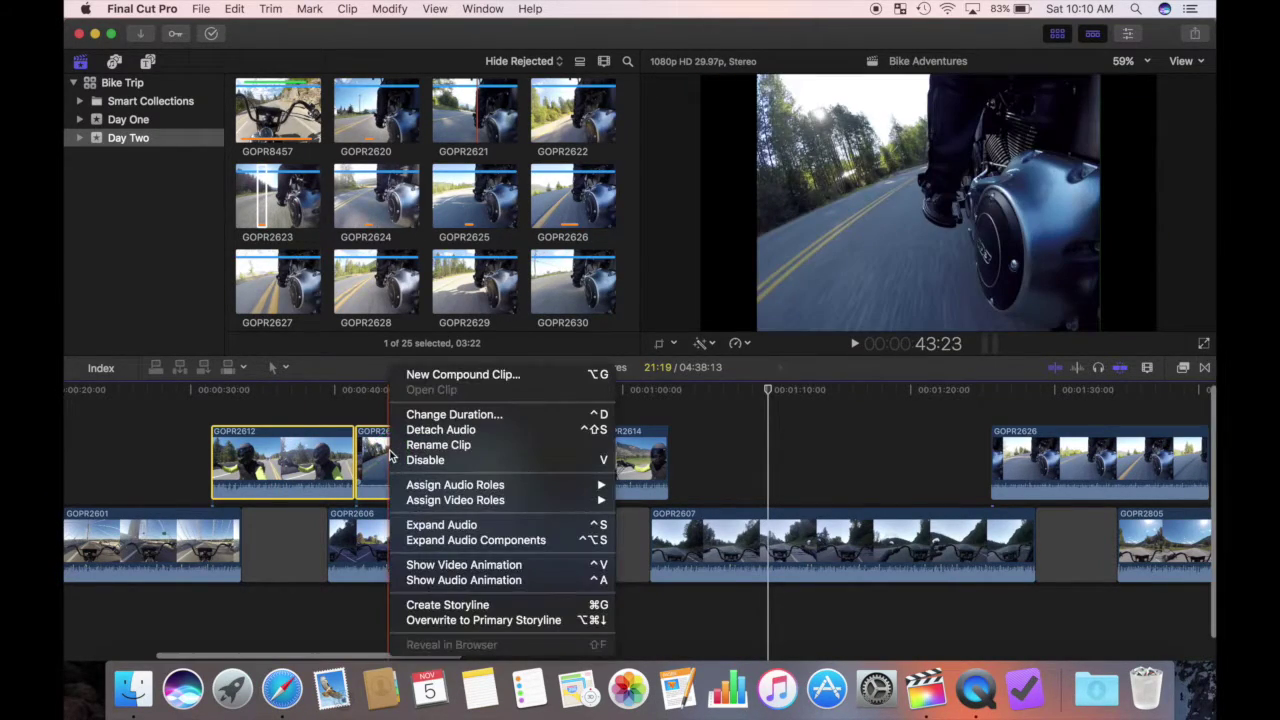
{"action": "left_click", "coordinate": [468, 608]}
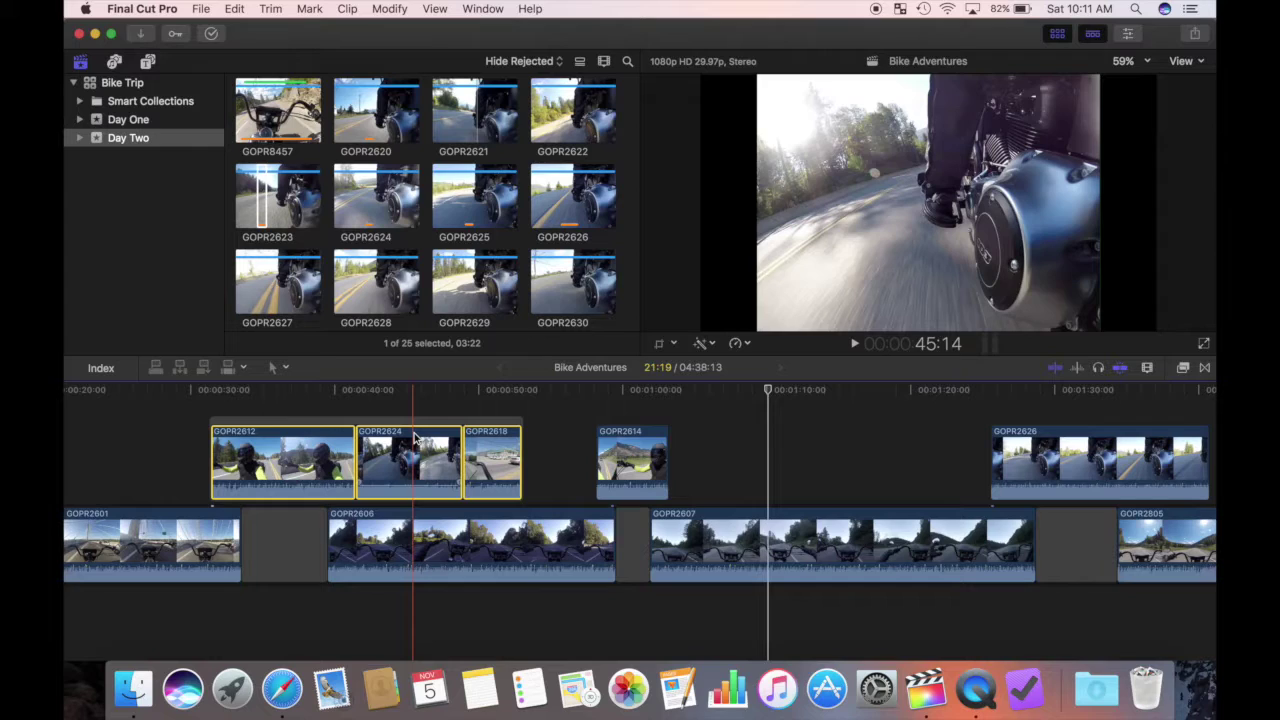
- Test deleting GOPR2624 from the storyline, undo it, and trim the GOPR2612–GOPR2624 edit
{"action": "left_click", "coordinate": [560, 436]}
{"action": "left_click", "coordinate": [413, 436]}
{"action": "key", "text": "Delete"}
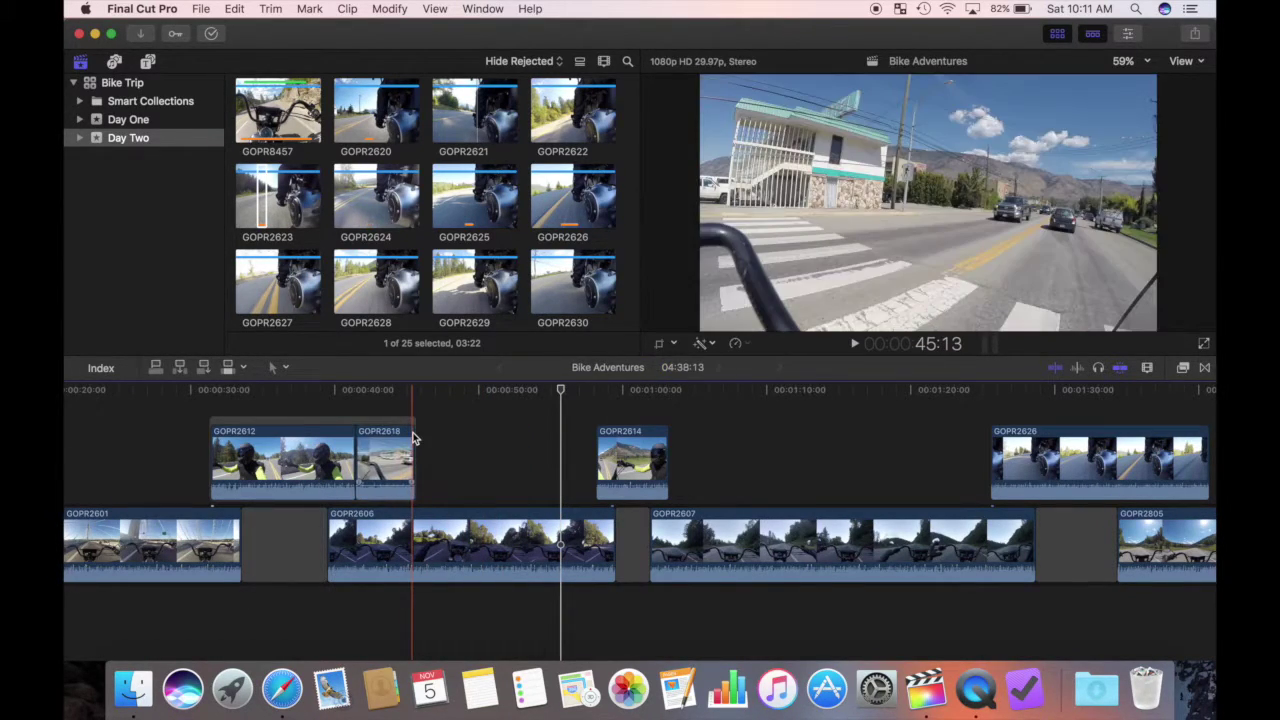
{"action": "key", "text": "super+z"}
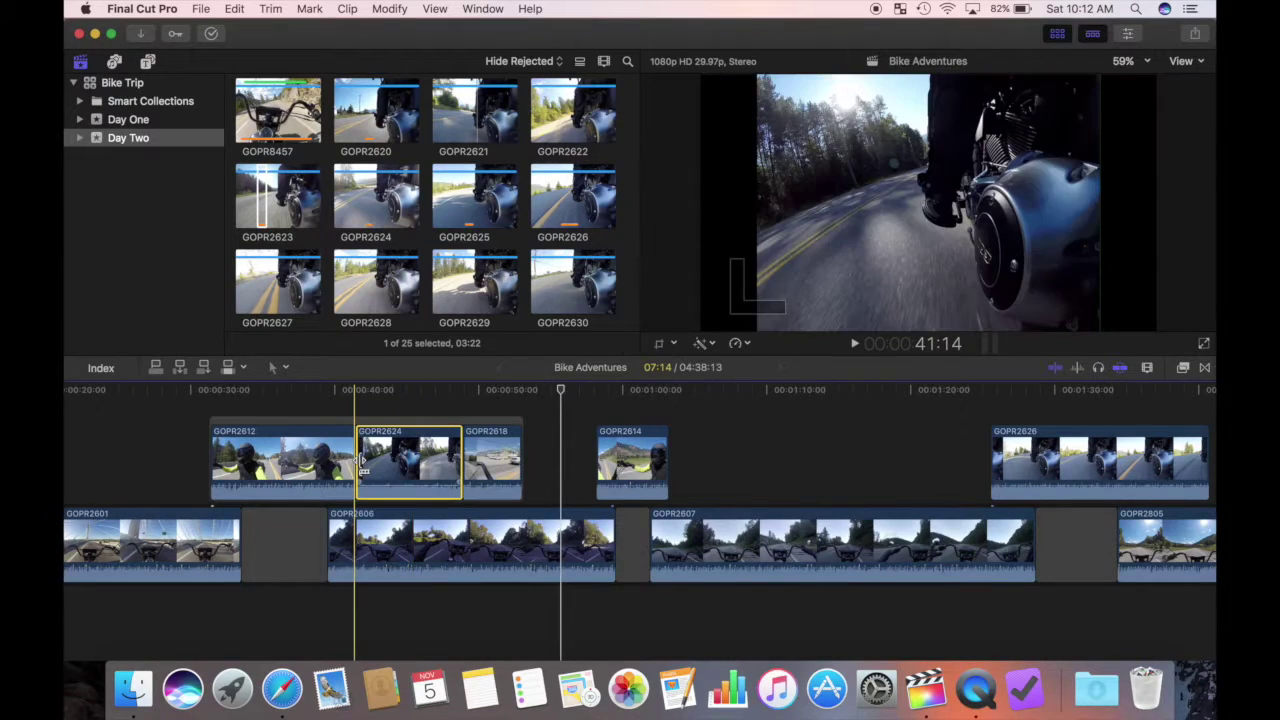
{"action": "mouse_move", "coordinate": [357, 460]}
{"action": "left_mouse_down"}
{"action": "mouse_move", "coordinate": [405, 468]}
{"action": "mouse_move", "coordinate": [390, 440]}
{"action": "left_mouse_up"}
- Undo the GOPR2613 addition and slide the three-clip storyline about three seconds earlier
{"action": "left_click", "coordinate": [390, 425]}
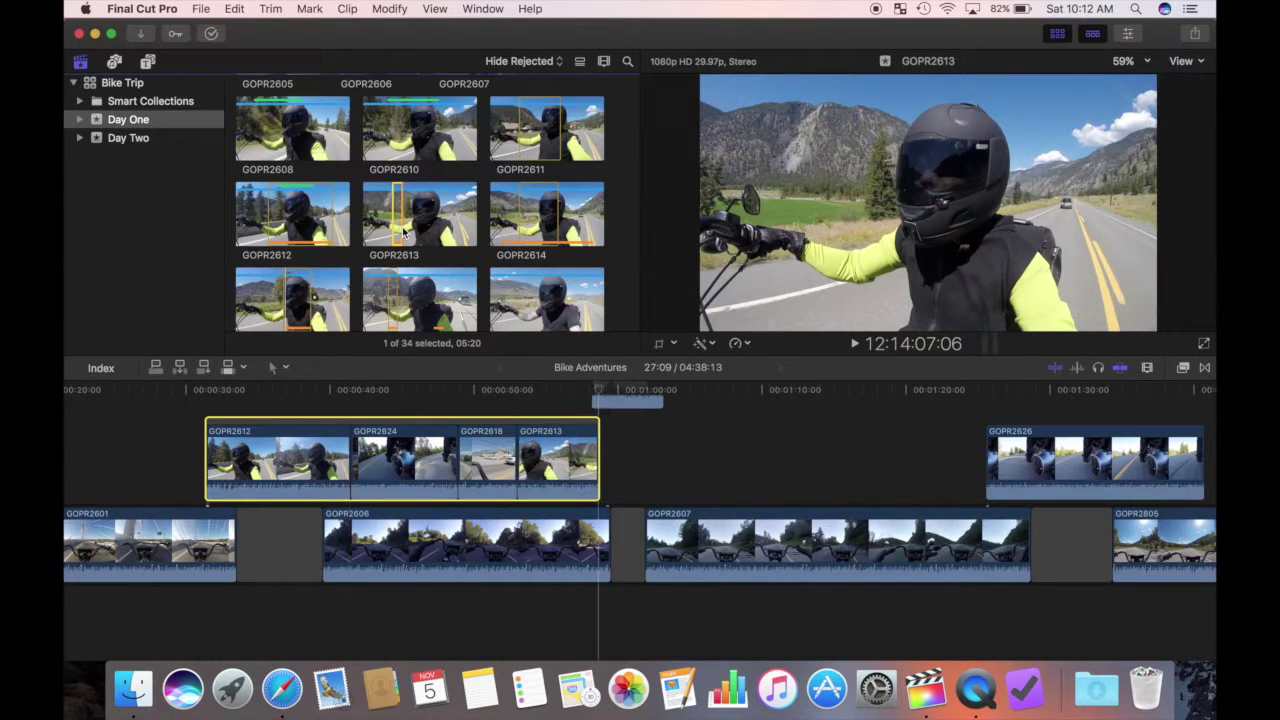
{"action": "key", "text": "super+z"}
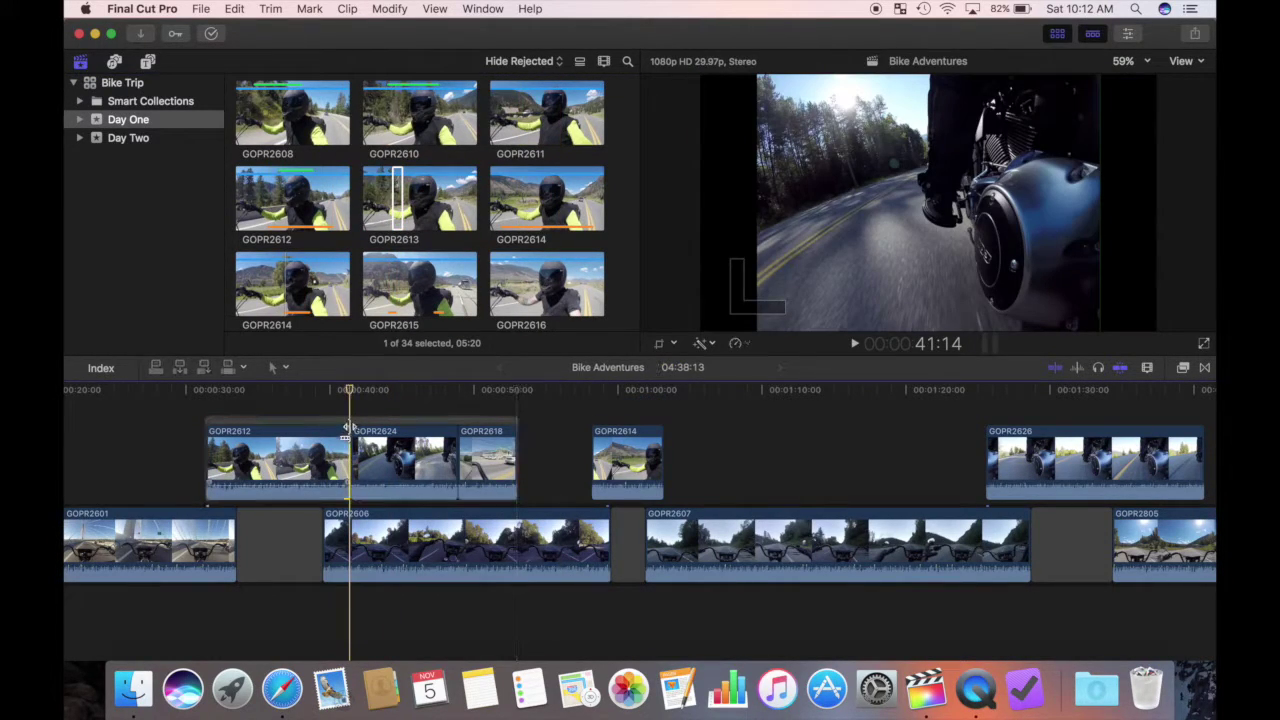
{"action": "left_click", "coordinate": [350, 426]}
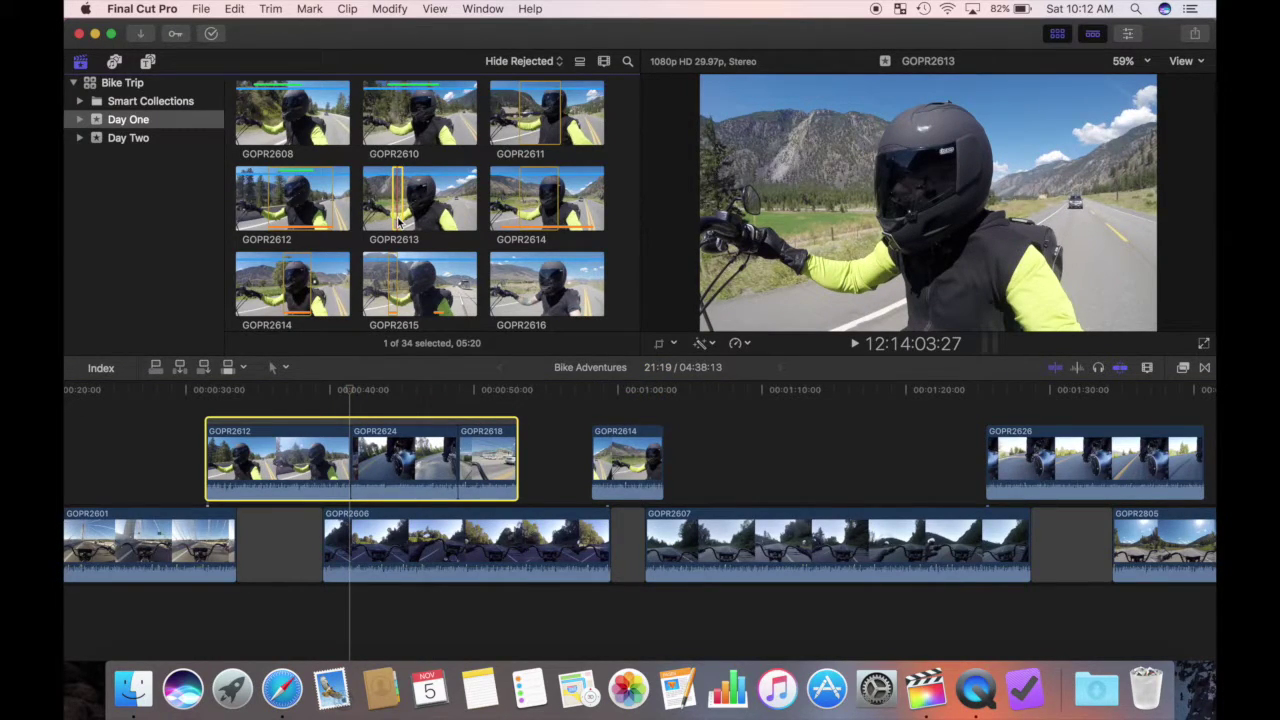
{"action": "mouse_move", "coordinate": [309, 412]}
{"action": "left_mouse_down"}
{"action": "mouse_move", "coordinate": [286, 418]}
{"action": "mouse_move", "coordinate": [297, 418]}
{"action": "left_mouse_up"}
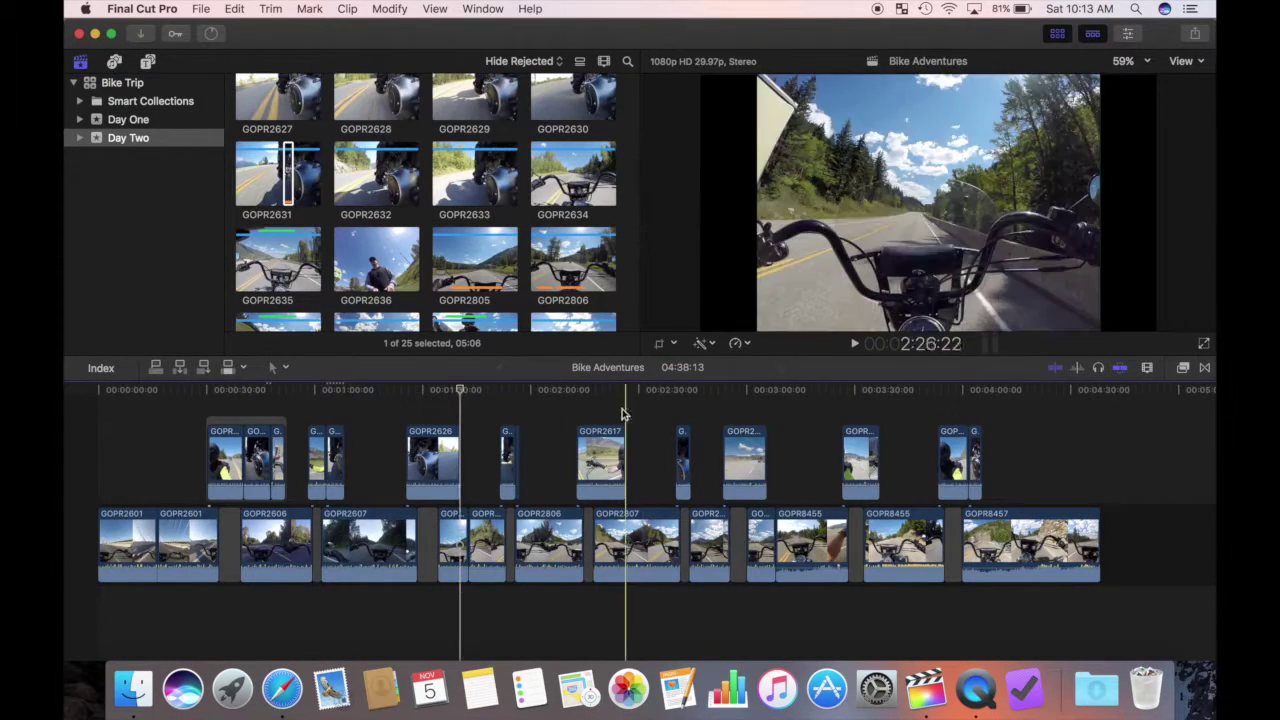
- Connect a Day Two clip beside GOPR2617, then GOPR2610 from the Day One event
{"action": "left_click_drag", "start_coordinate": [376, 175], "coordinate": [640, 480]}
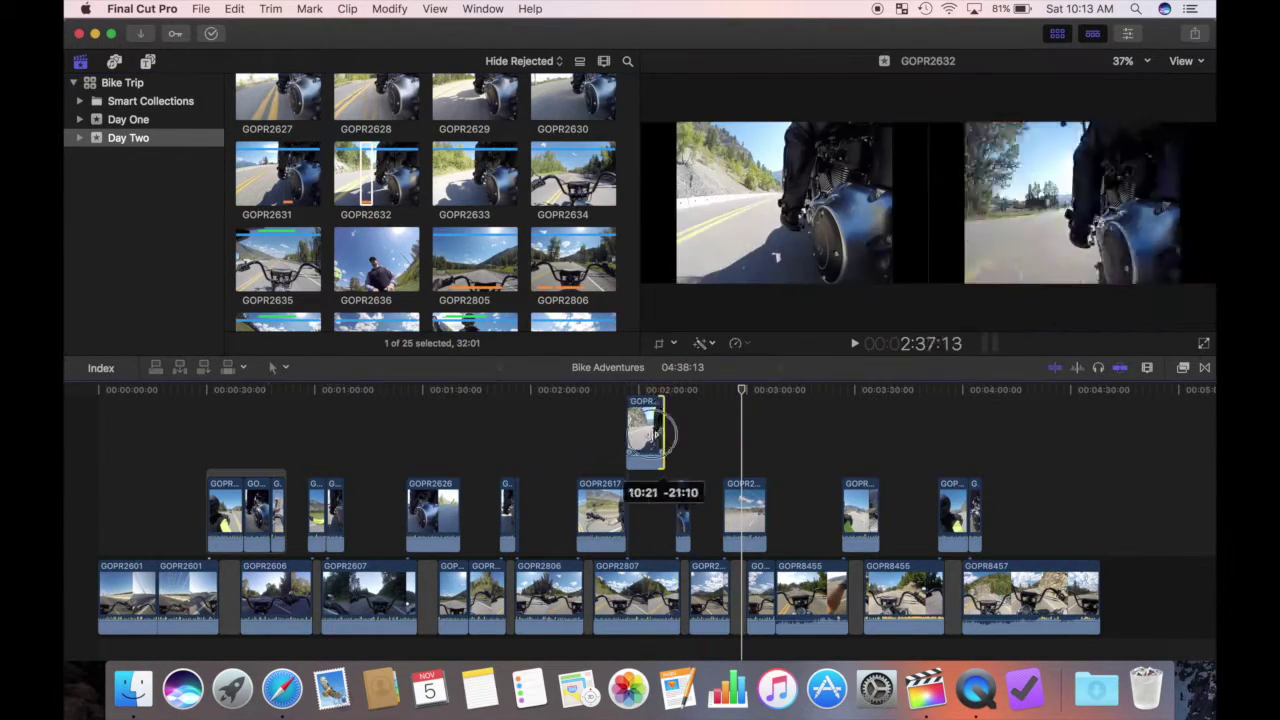
{"action": "left_click", "coordinate": [152, 104]}
{"action": "left_click_drag", "start_coordinate": [420, 190], "coordinate": [840, 453]}
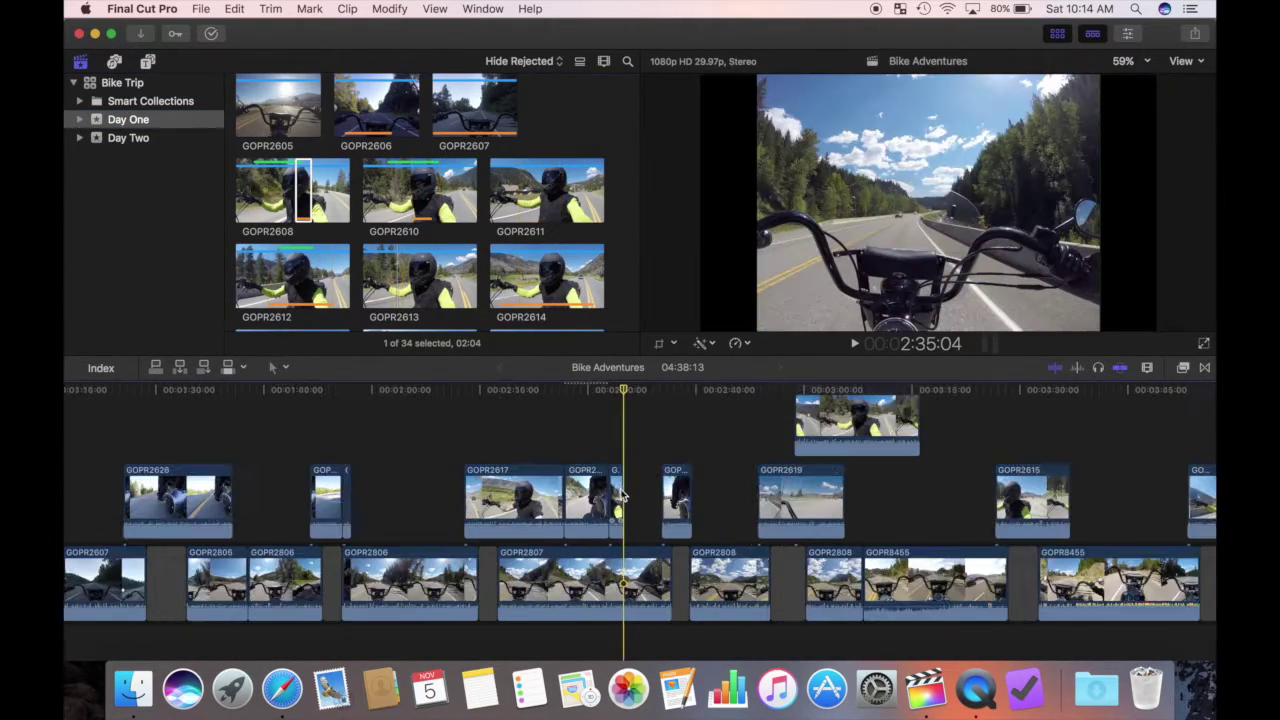
- Shift a connected clip about five seconds and slide the GOPR2617 storyline slightly earlier
{"action": "mouse_move", "coordinate": [624, 500]}
{"action": "left_mouse_down"}
{"action": "mouse_move", "coordinate": [660, 500]}
{"action": "mouse_move", "coordinate": [677, 475]}
{"action": "left_mouse_up"}
{"action": "left_click", "coordinate": [506, 466]}
{"action": "mouse_move", "coordinate": [540, 460]}
{"action": "left_mouse_down"}
{"action": "mouse_move", "coordinate": [502, 460]}
{"action": "mouse_move", "coordinate": [528, 460]}
{"action": "left_mouse_up"}
{"action": "key", "text": "shift+z"}
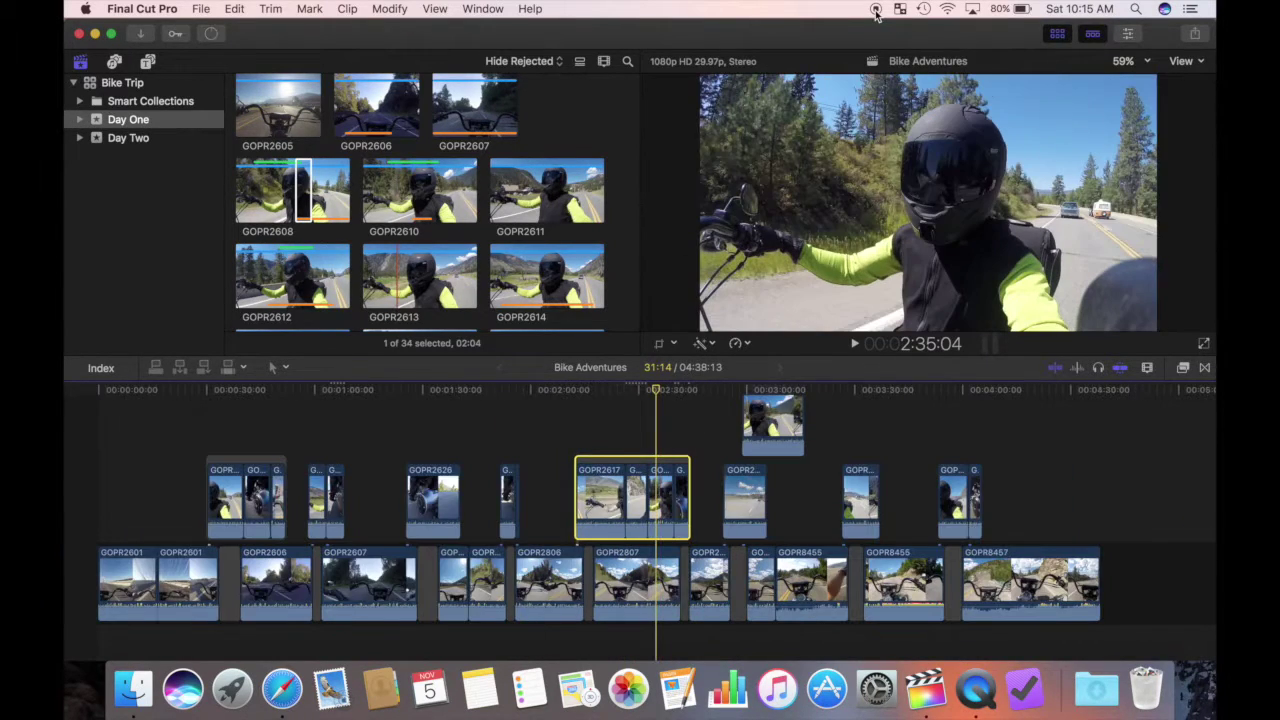